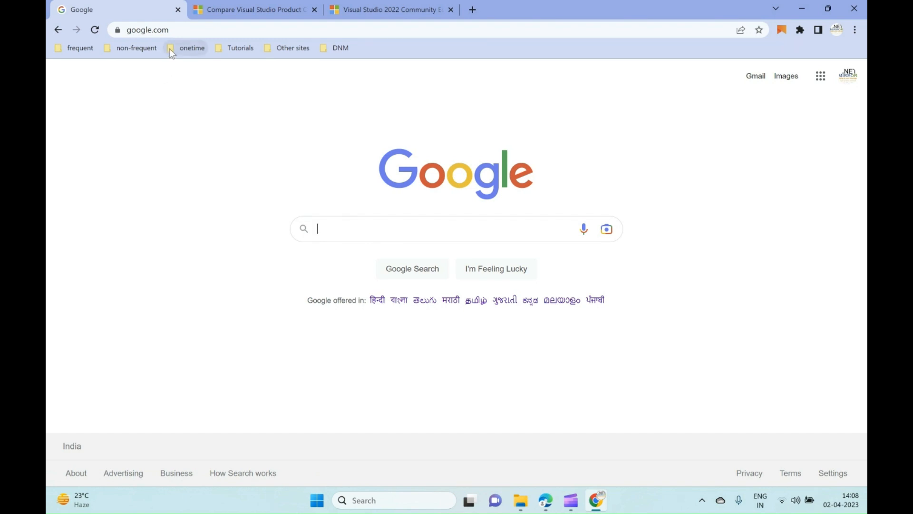
Search the web for free visual studio and open Microsoft's Visual Studio free developer offers page from the results.
left_click(178, 30)
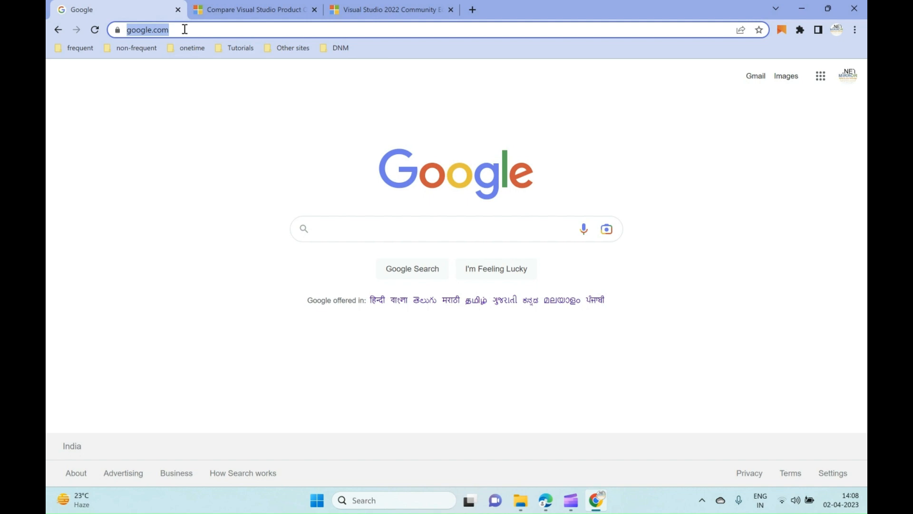
type("Freev")
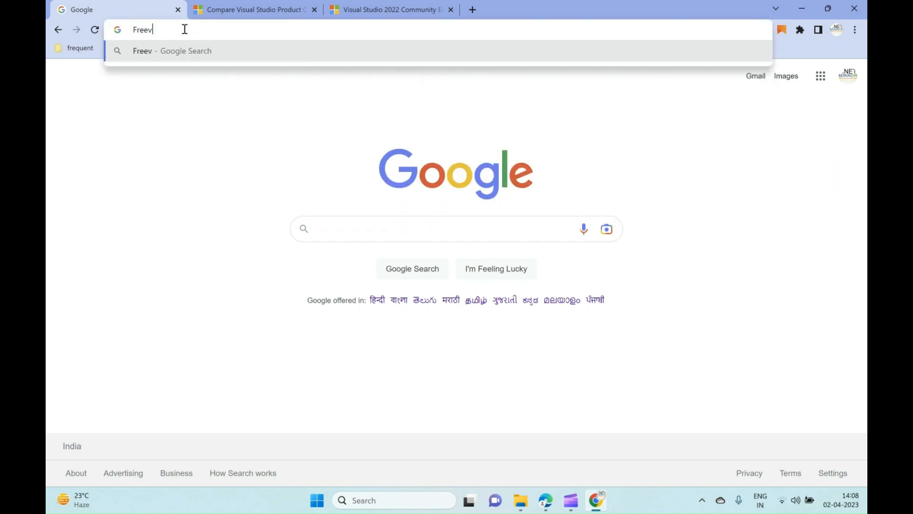
key("BackSpace")
key("BackSpace")
type("e vis")
key("Return")
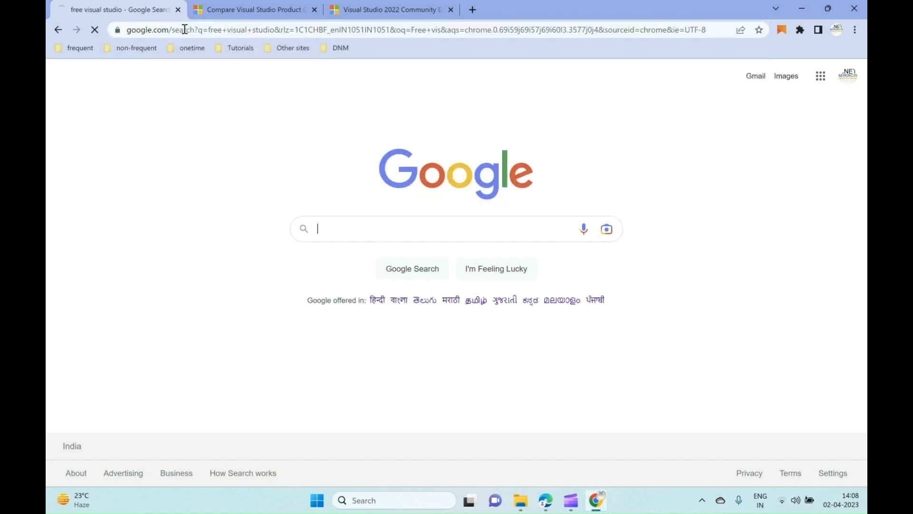
left_click(263, 196)
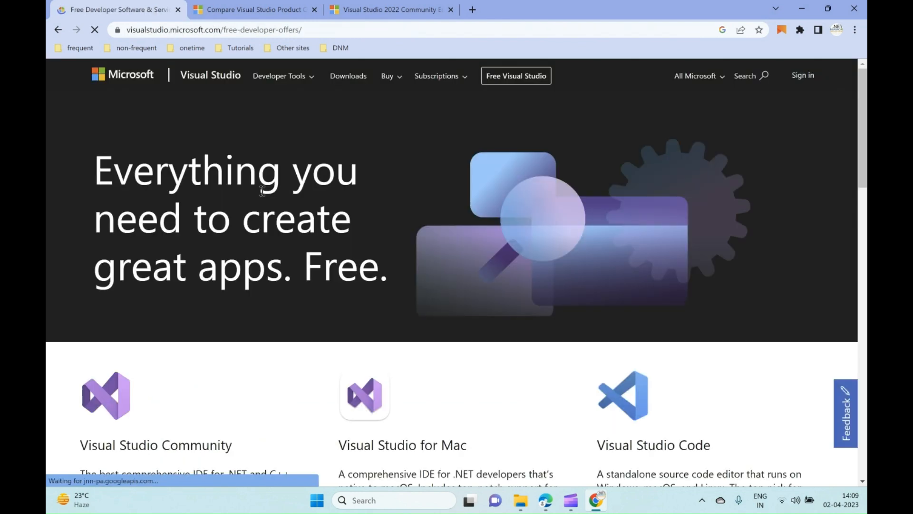
Download the free Visual Studio Community installer from the free developer offers page.
scroll(231, 263, "down", 3)
scroll(209, 263, "up", 3)
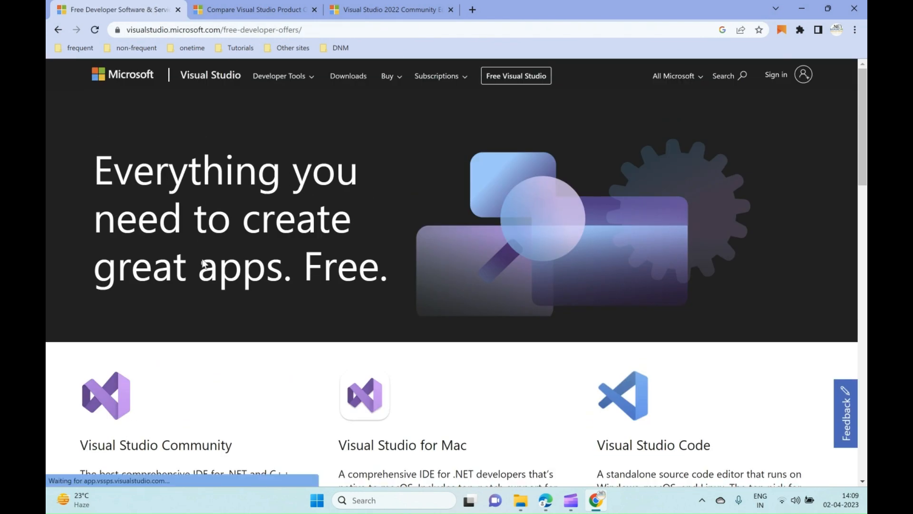
scroll(204, 265, "down", 2)
scroll(203, 267, "down", 2)
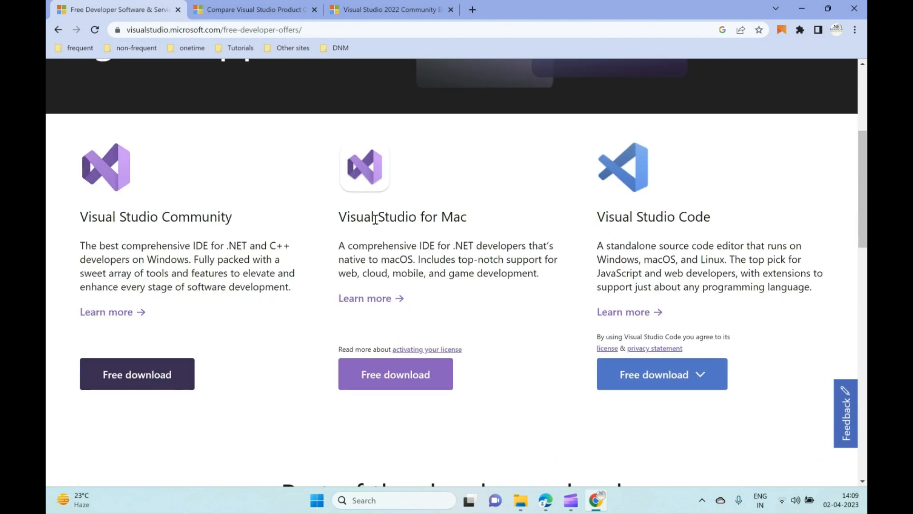
scroll(648, 261, "down", 10)
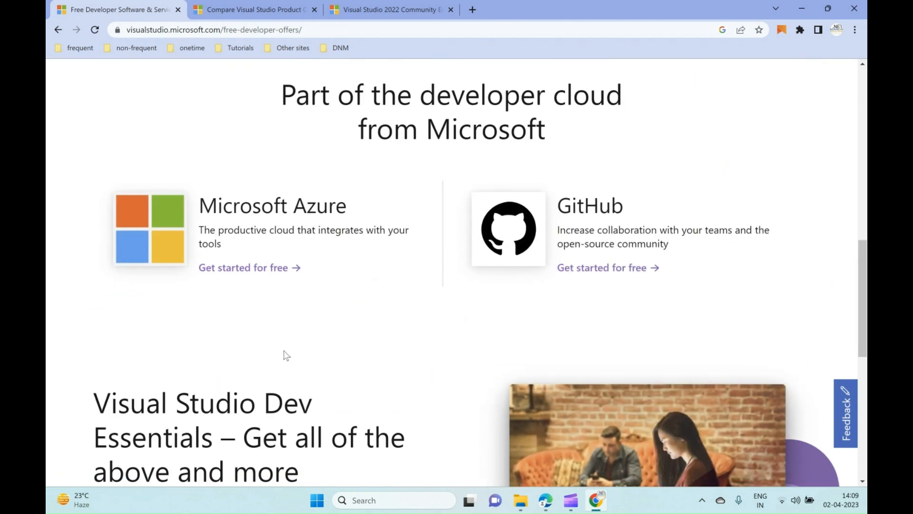
scroll(297, 354, "down", 2)
scroll(297, 354, "up", 10)
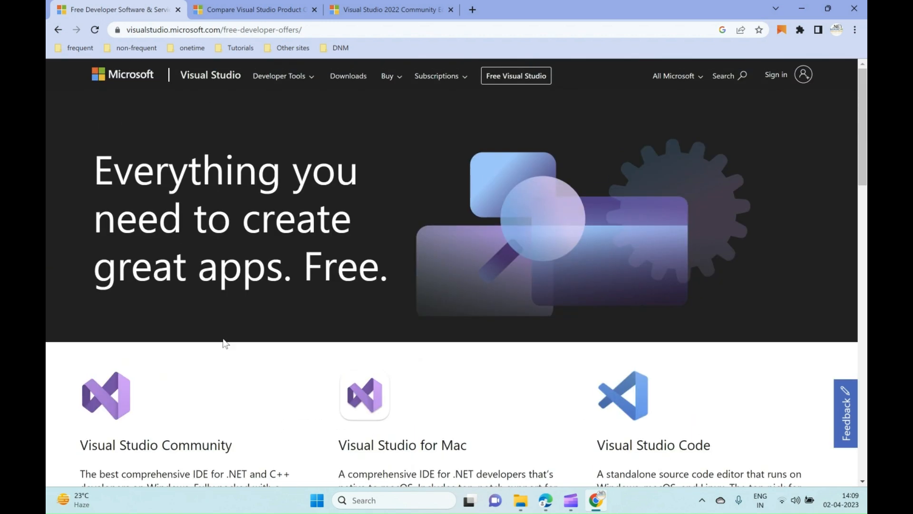
scroll(218, 343, "down", 3)
left_click_drag(89, 274, 217, 274)
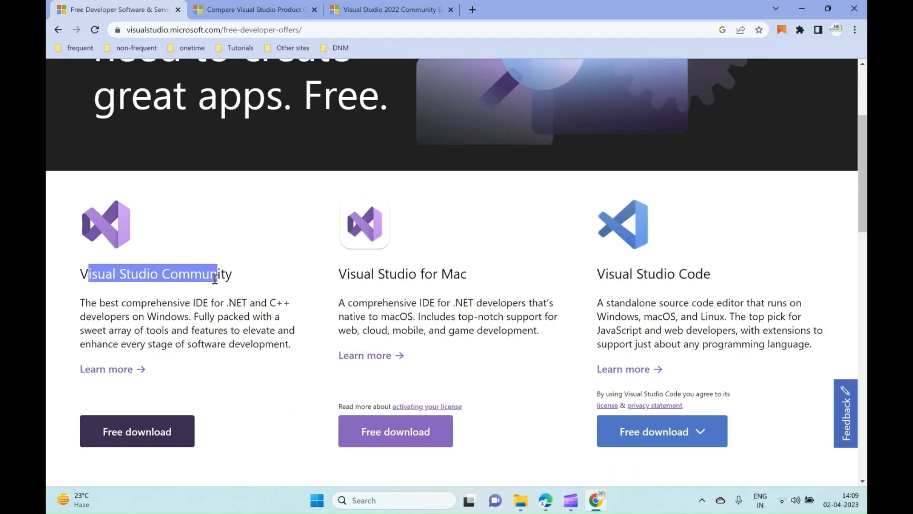
left_click(153, 438)
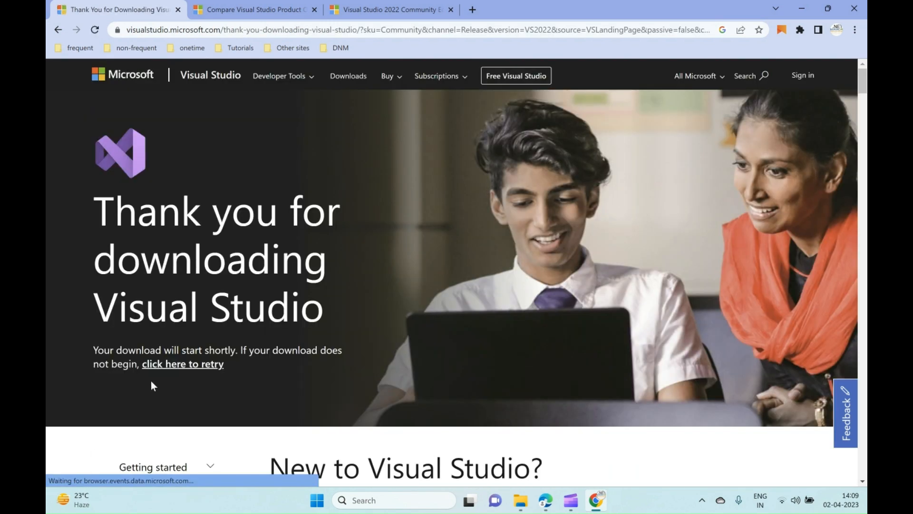
Examine the installation guidance and the .NET and Python tutorial sections on the download thank-you page.
scroll(305, 370, "down", 4)
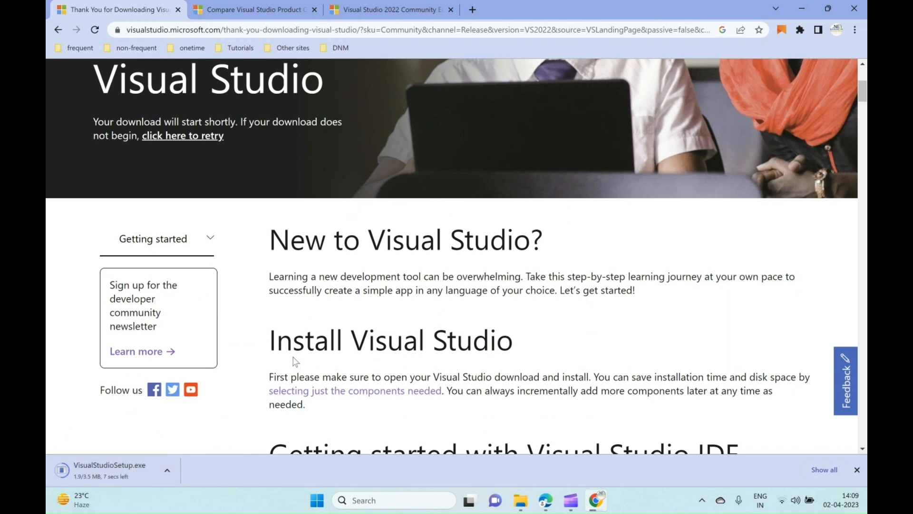
scroll(293, 358, "down", 4)
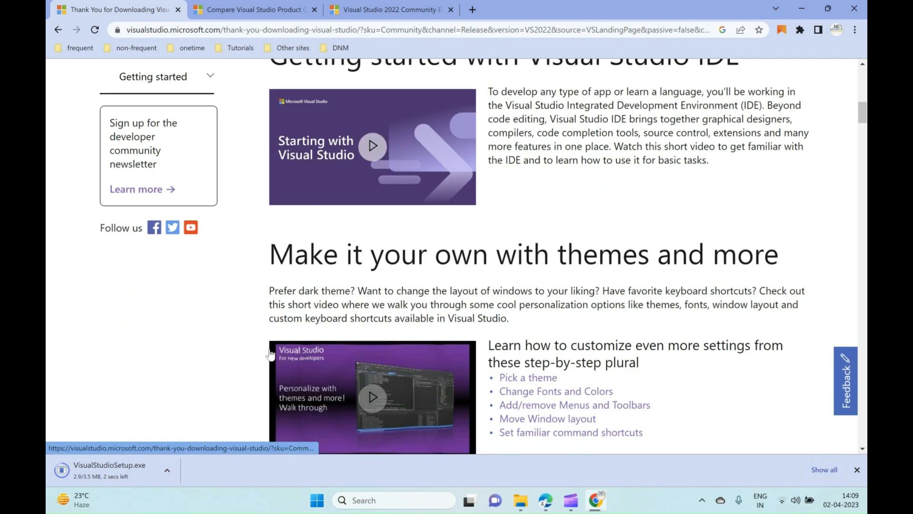
scroll(259, 353, "down", 2)
scroll(249, 351, "down", 4)
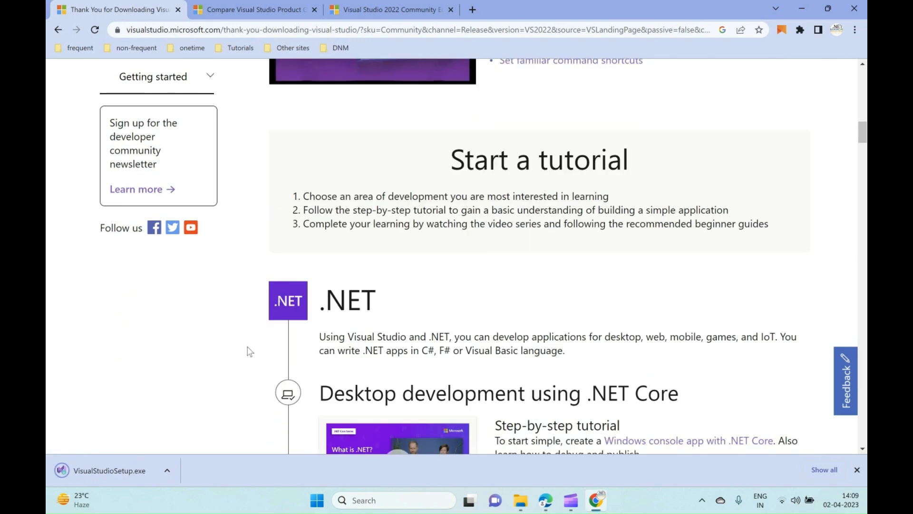
scroll(249, 351, "down", 2)
scroll(249, 351, "down", 2)
scroll(248, 351, "up", 15)
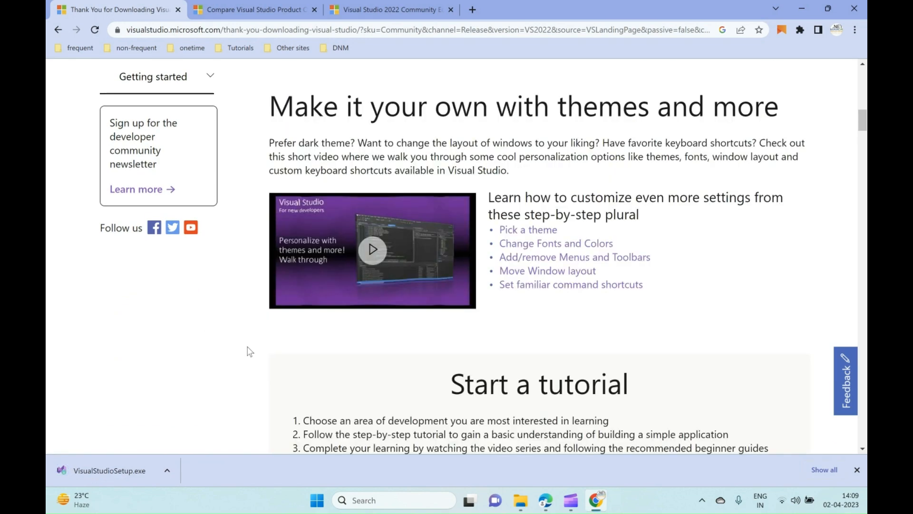
scroll(248, 351, "down", 15)
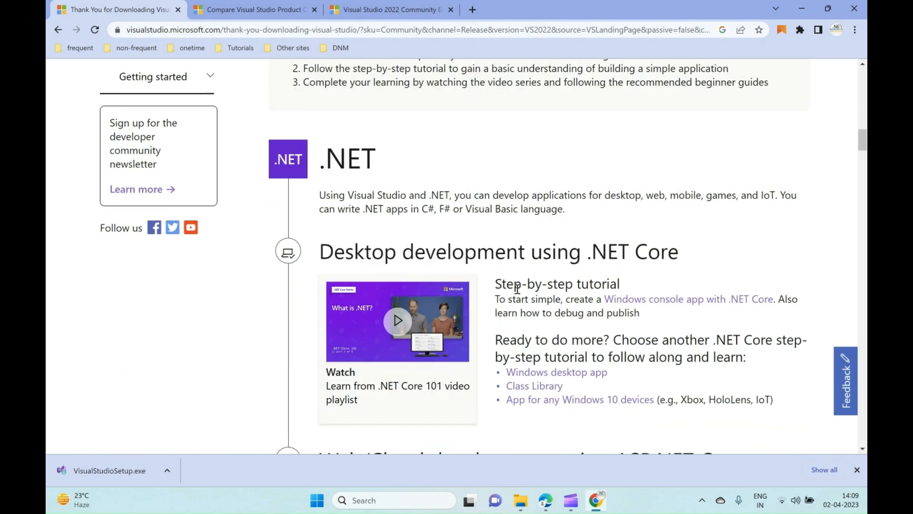
scroll(516, 291, "down", 5)
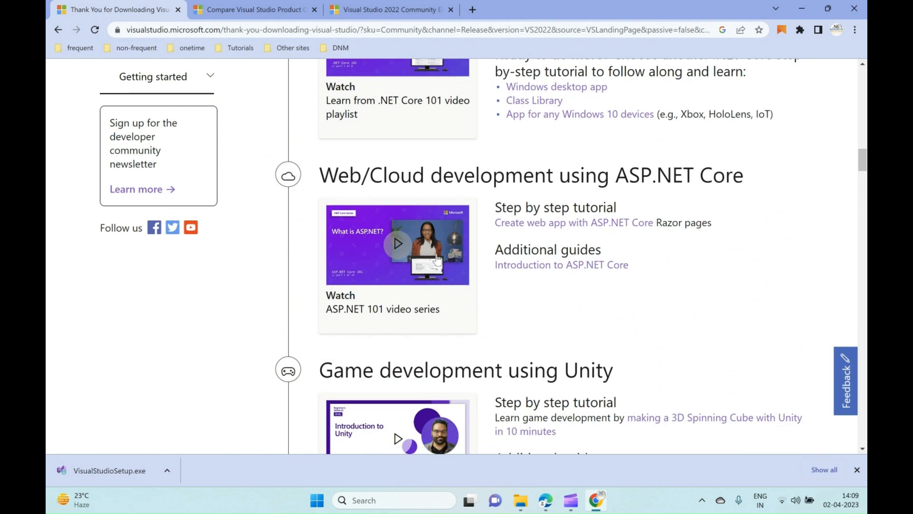
scroll(431, 179, "down", 6)
scroll(535, 274, "down", 10)
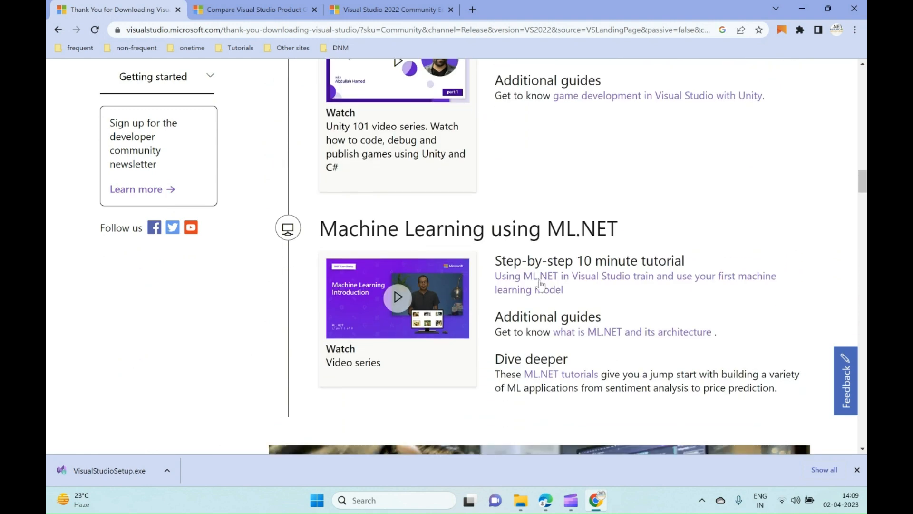
scroll(538, 283, "down", 10)
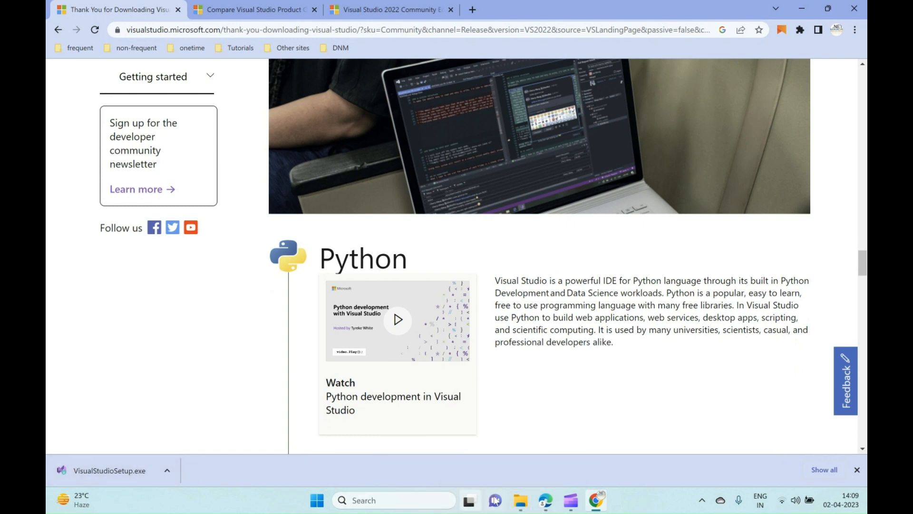
Switch to File Explorer, run VisualStudioSetup from the Downloads folder and continue past the installer's privacy and license notice.
left_click(519, 500)
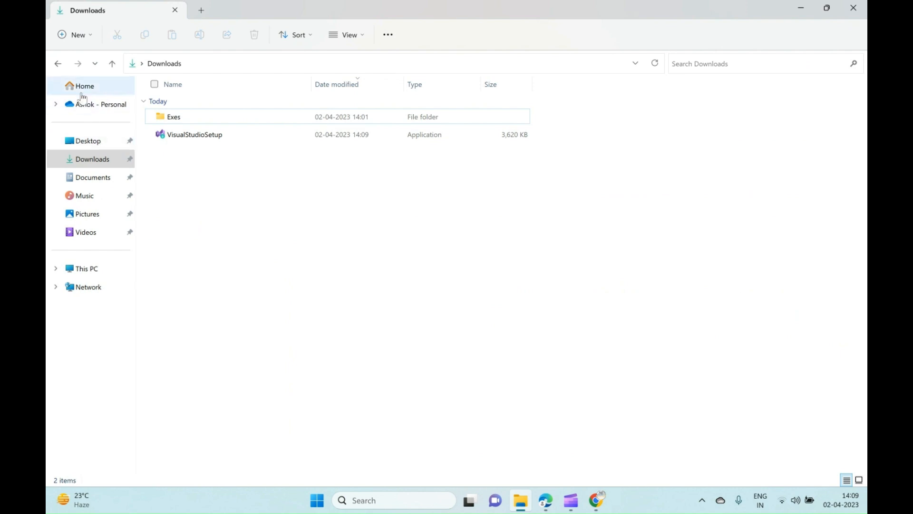
left_click(92, 162)
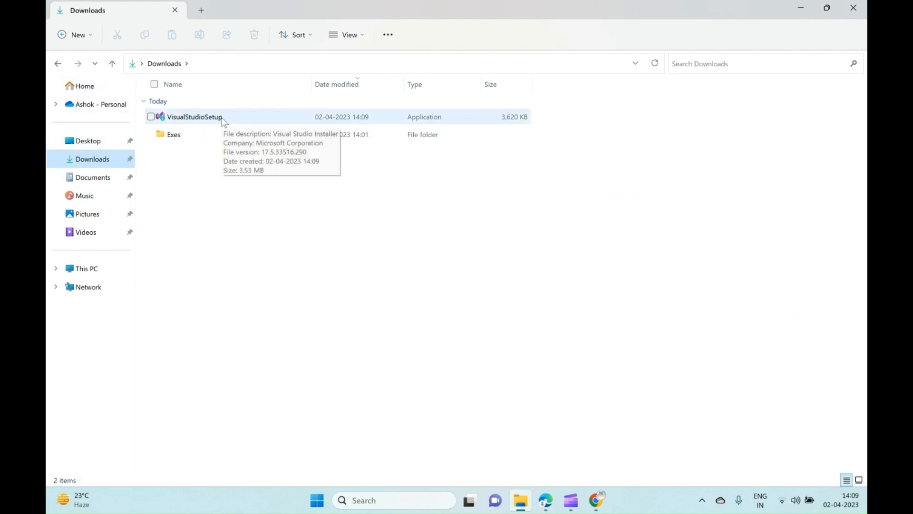
double_click(224, 120)
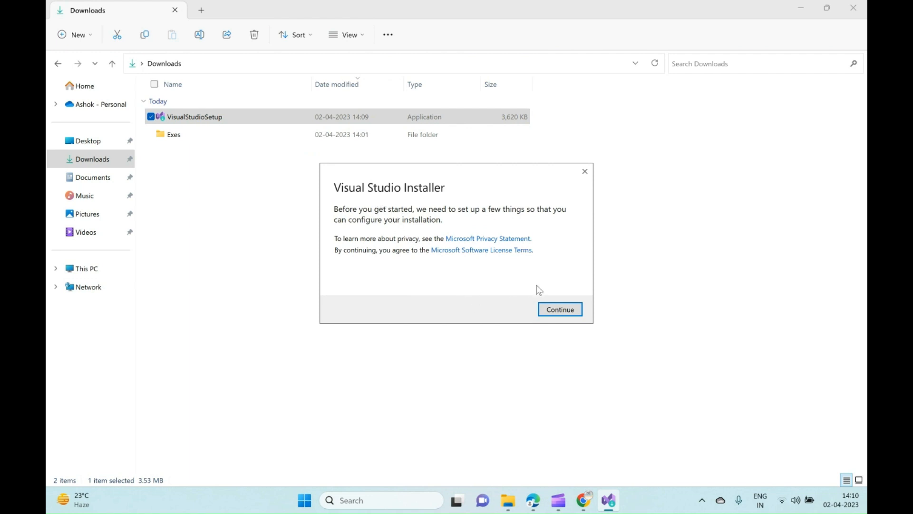
left_click(561, 308)
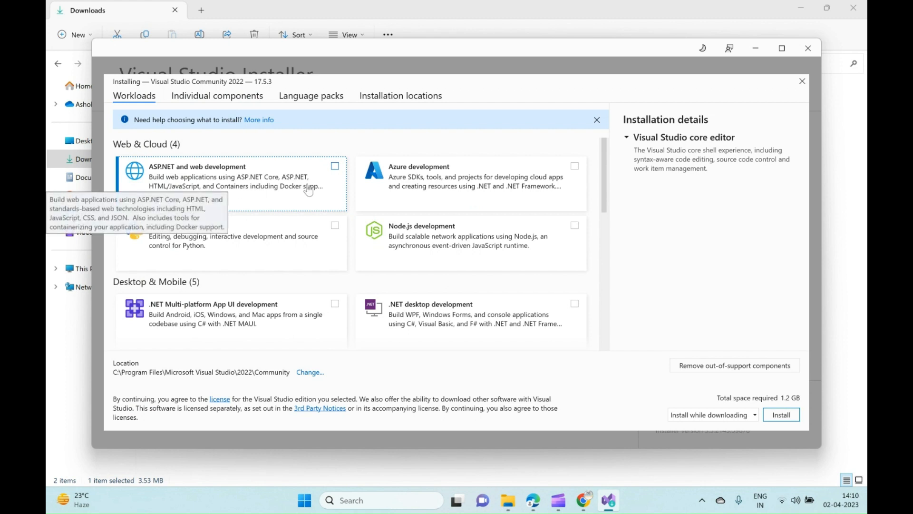
Select the ASP.NET and web development and Azure development workloads for the installation.
left_click(335, 166)
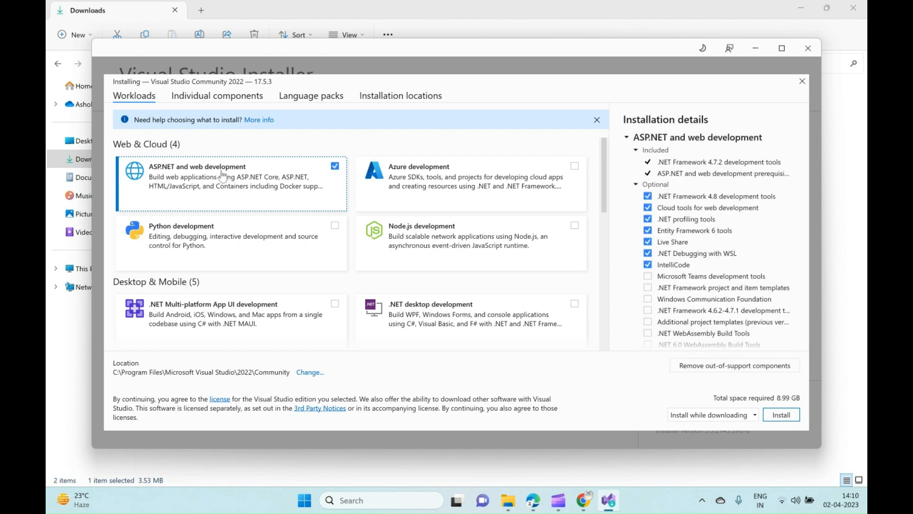
left_click(575, 167)
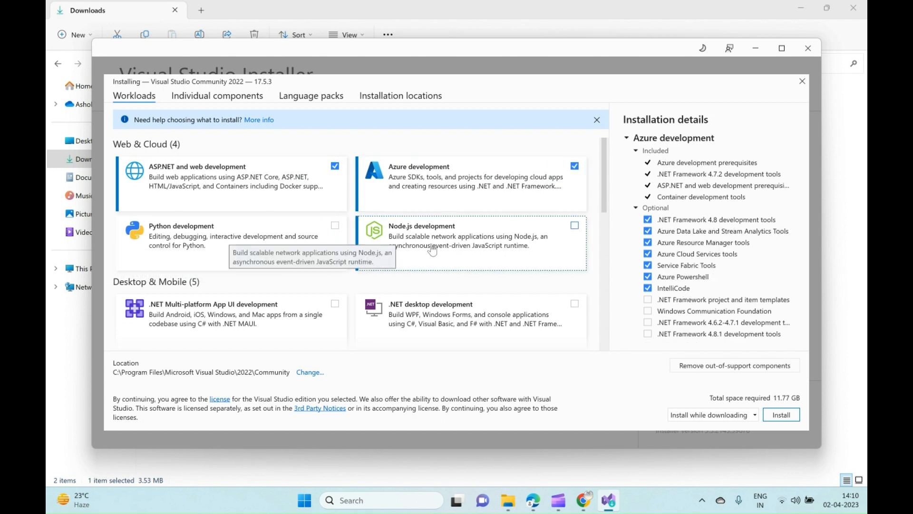
Examine the remaining workloads under Desktop & Mobile, Gaming and Other Toolsets.
scroll(328, 245, "down", 1)
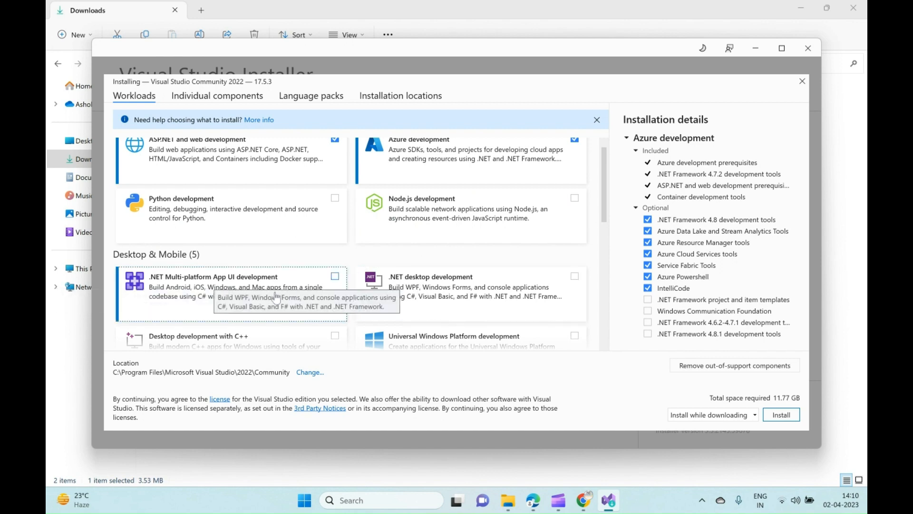
scroll(266, 296, "down", 2)
scroll(265, 296, "down", 4)
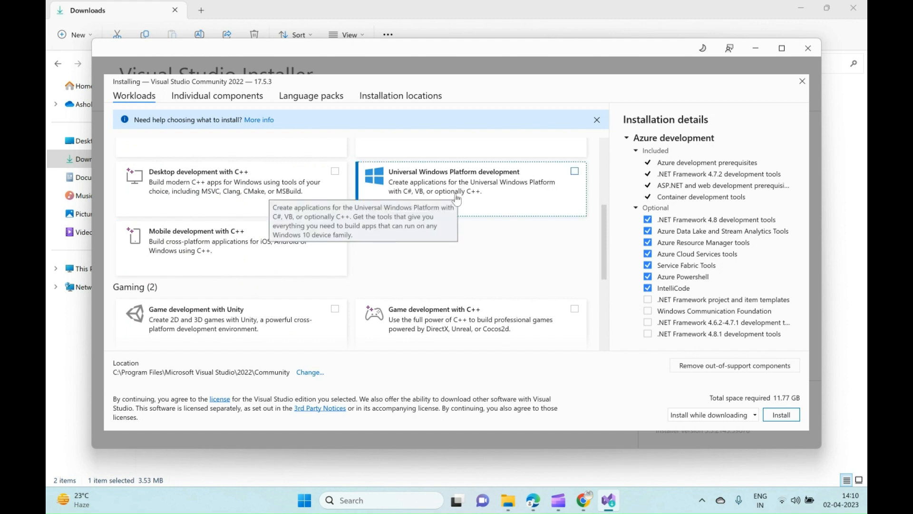
scroll(272, 291, "down", 6)
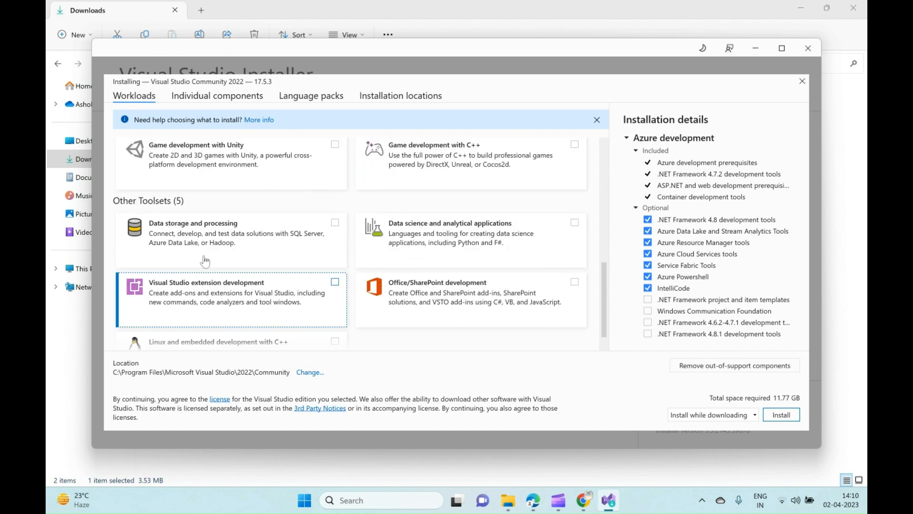
scroll(287, 246, "up", 2)
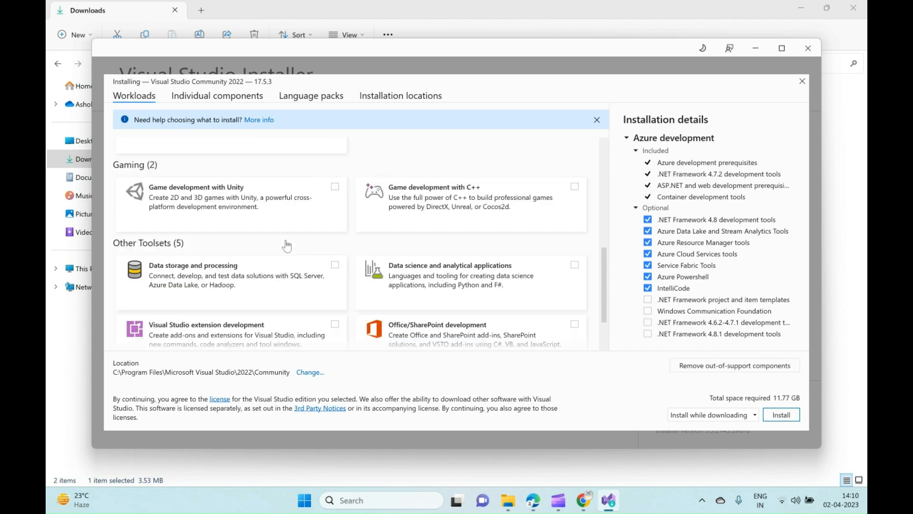
scroll(287, 245, "up", 5)
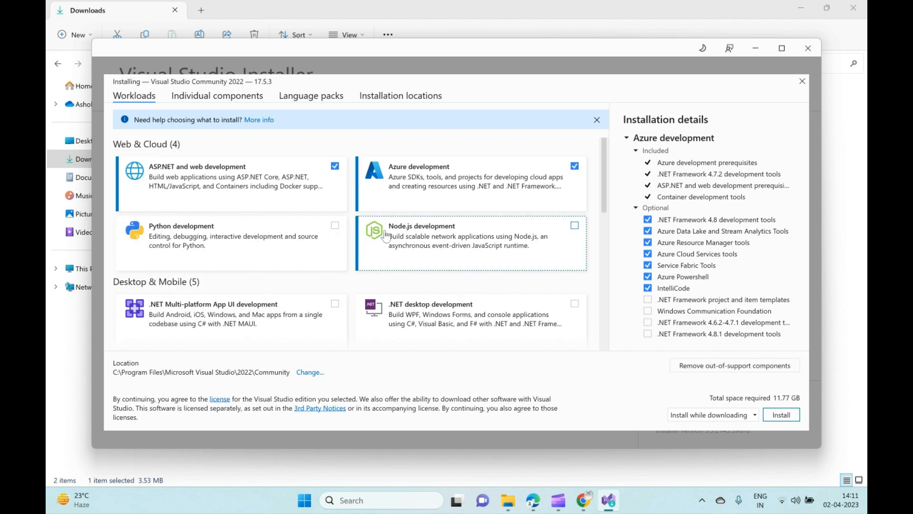
scroll(386, 244, "down", 8)
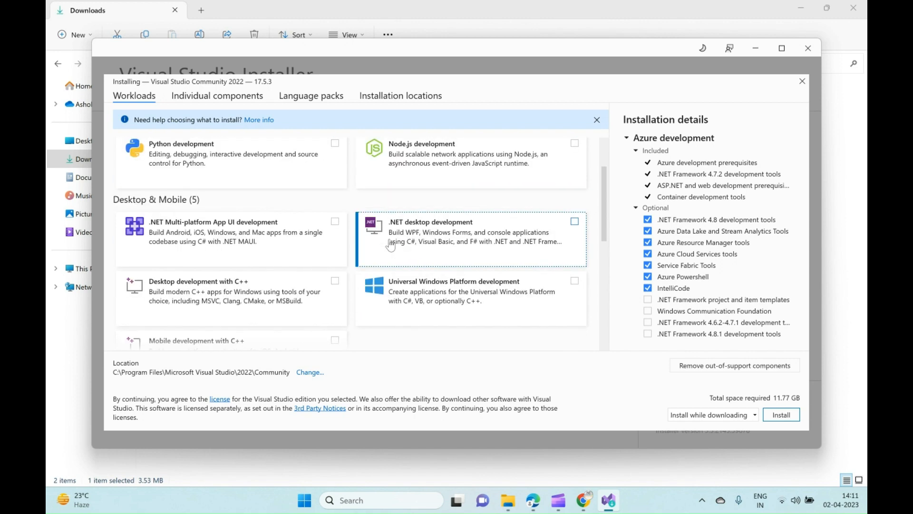
scroll(428, 238, "up", 4)
Compare the total space required with and without the .NET desktop development workload.
left_click(573, 196)
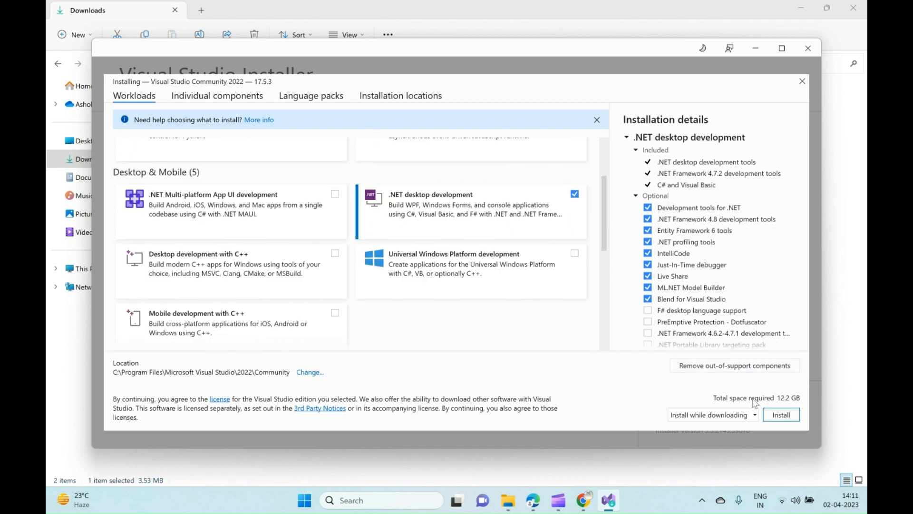
left_click(574, 194)
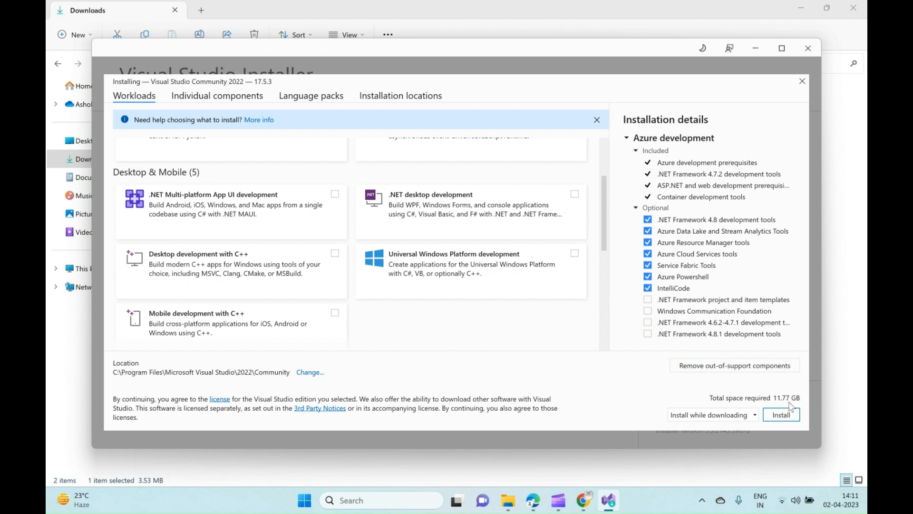
left_click(575, 194)
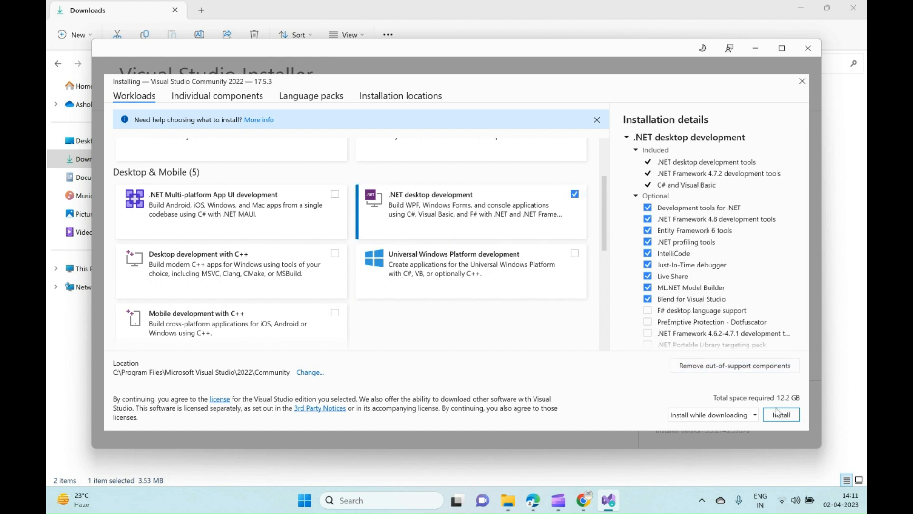
left_click(574, 194)
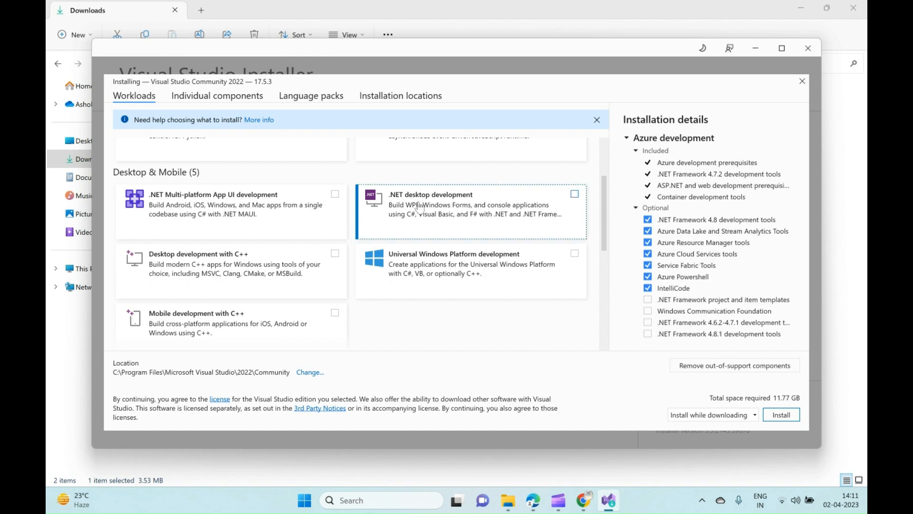
Examine the individual components offered for the installation, from the .NET runtimes down to the code tools.
scroll(335, 218, "up", 3)
left_click(195, 100)
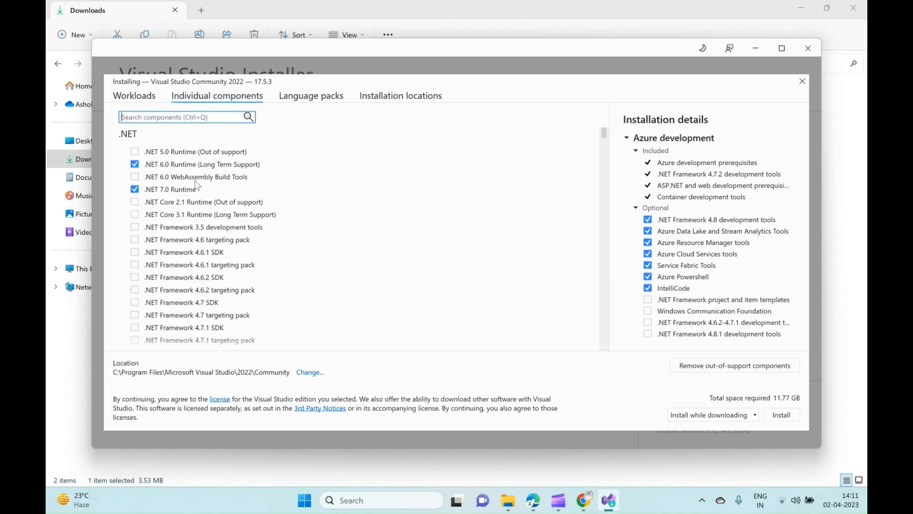
scroll(206, 196, "down", 15)
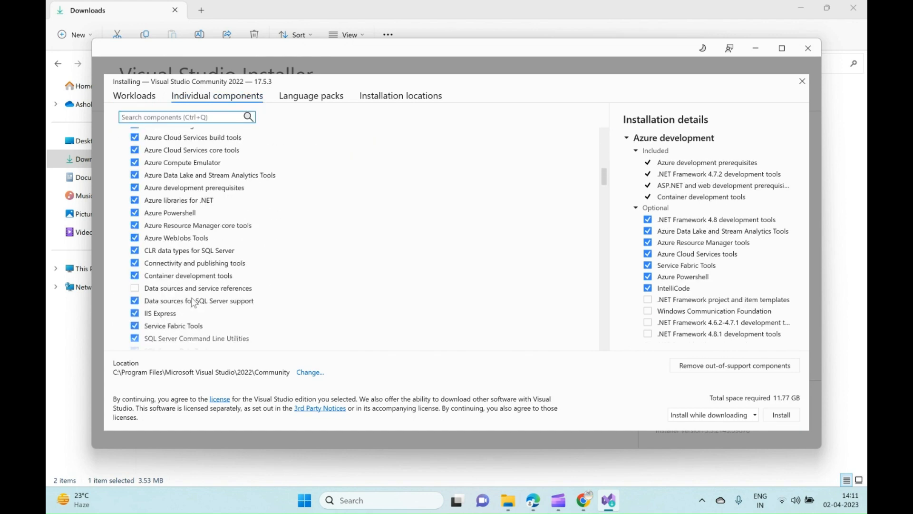
left_click(134, 96)
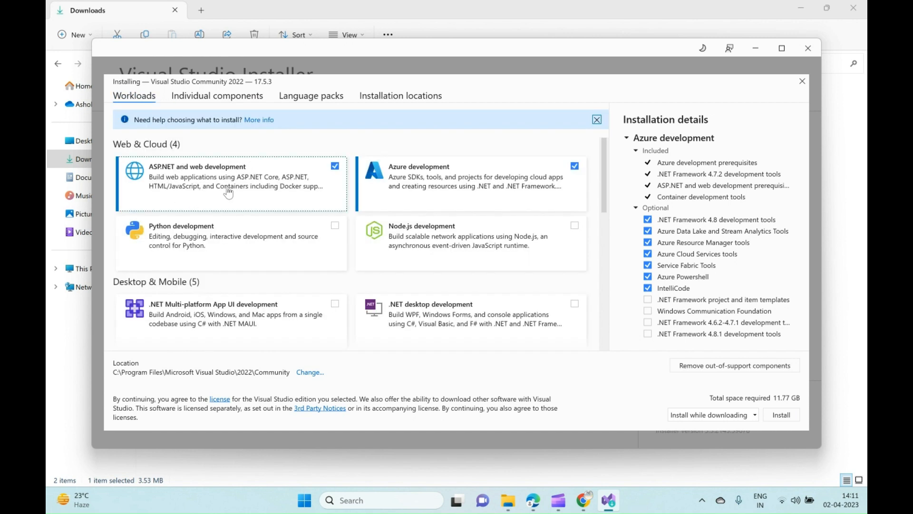
left_click(217, 100)
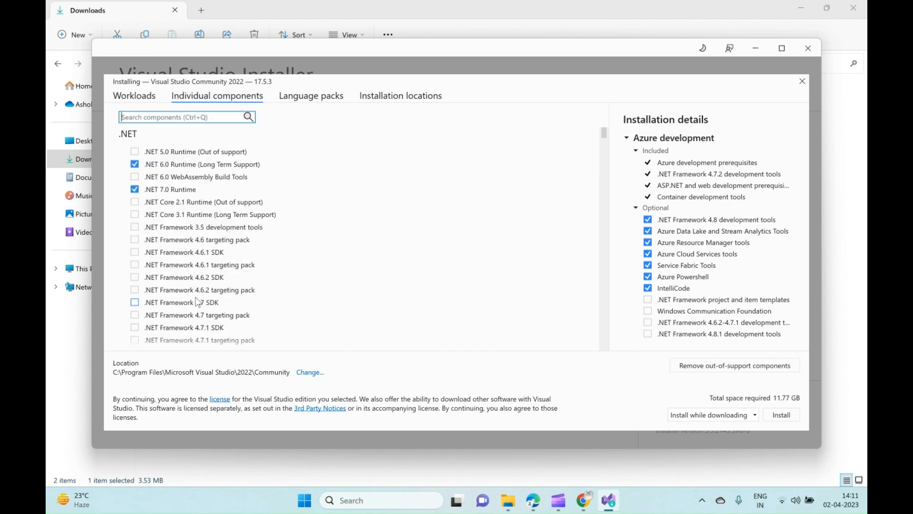
scroll(200, 302, "down", 4)
scroll(198, 295, "down", 12)
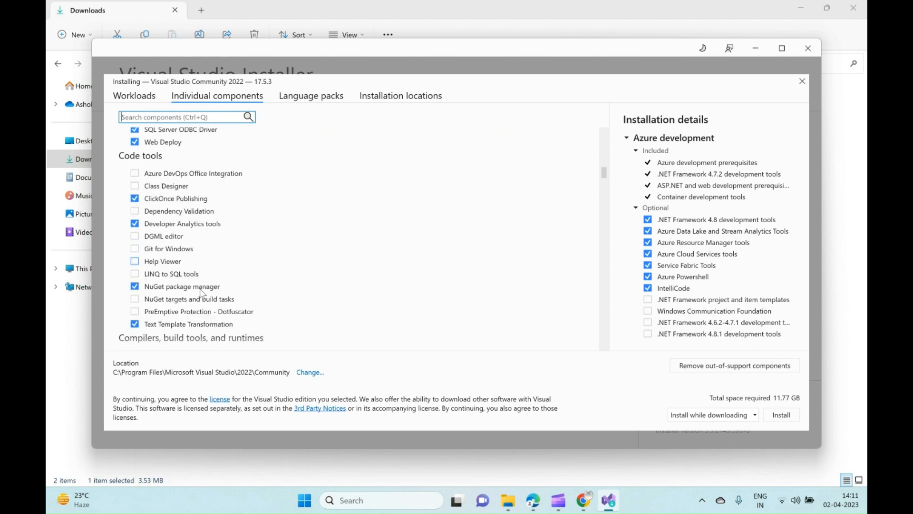
Review the available language packs and the installation locations for the IDE, download cache and shared components.
left_click(293, 99)
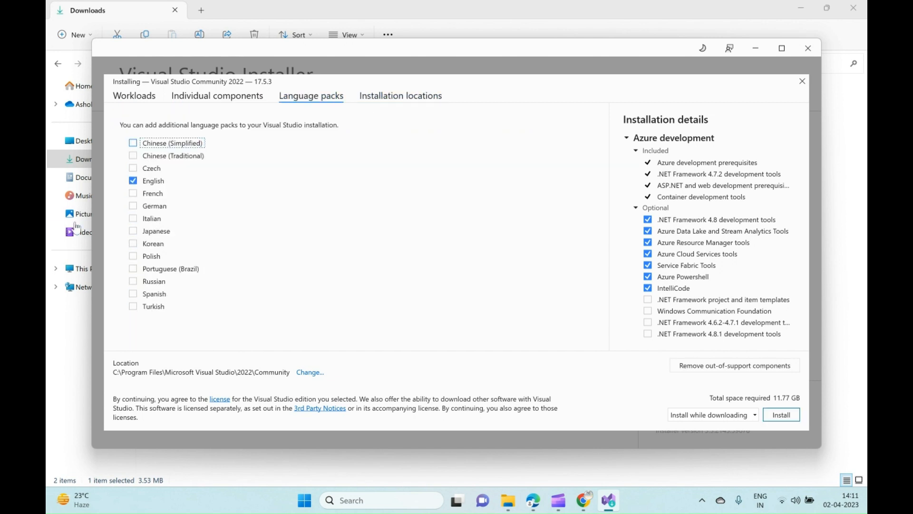
left_click(386, 98)
left_click(311, 98)
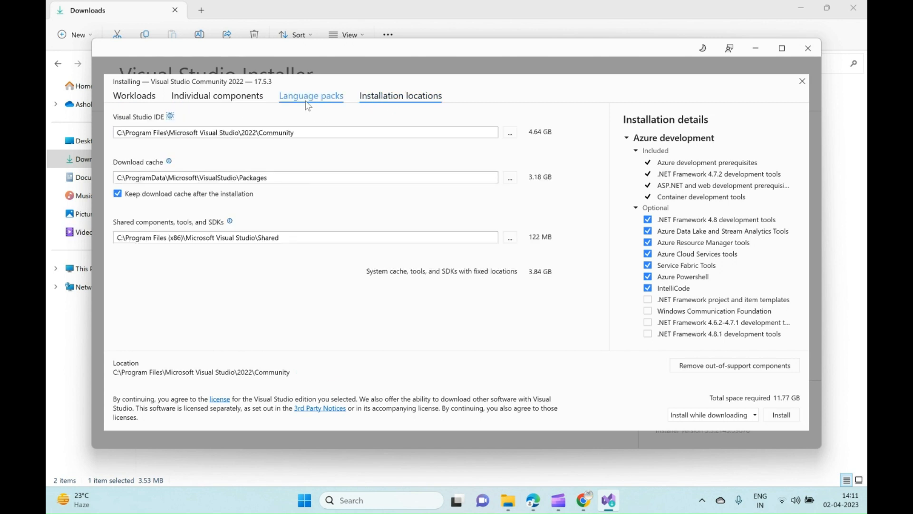
left_click(412, 103)
Remove the Azure development workload and start the installation with only ASP.NET and web development selected.
left_click(146, 99)
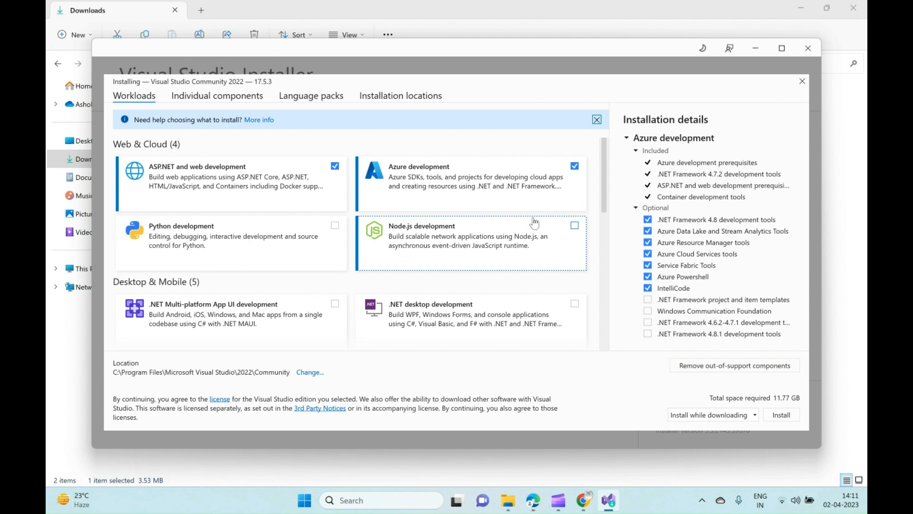
left_click(575, 167)
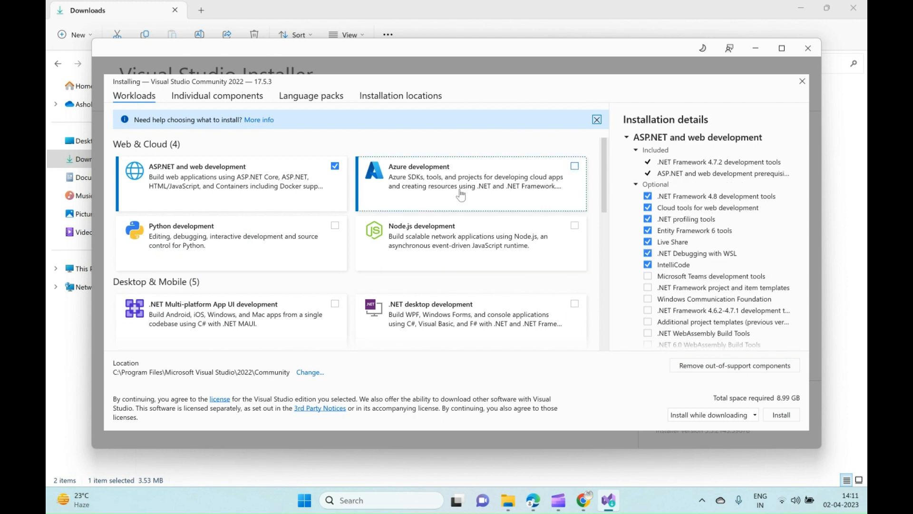
left_click(781, 415)
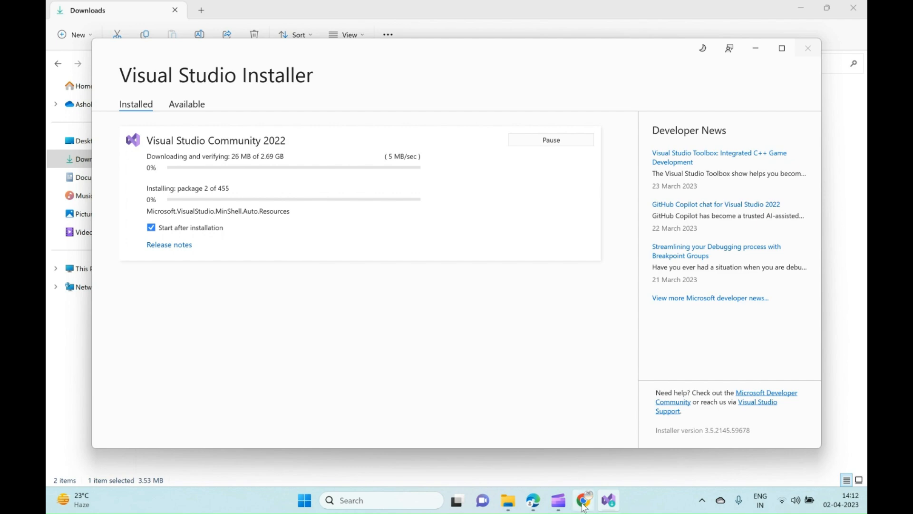
Switch to Chrome and view the Compare Visual Studio 2022 Editions page with its Community, Professional and Enterprise columns.
mouse_move(583, 500)
left_click(576, 435)
scroll(293, 115, "up", 20)
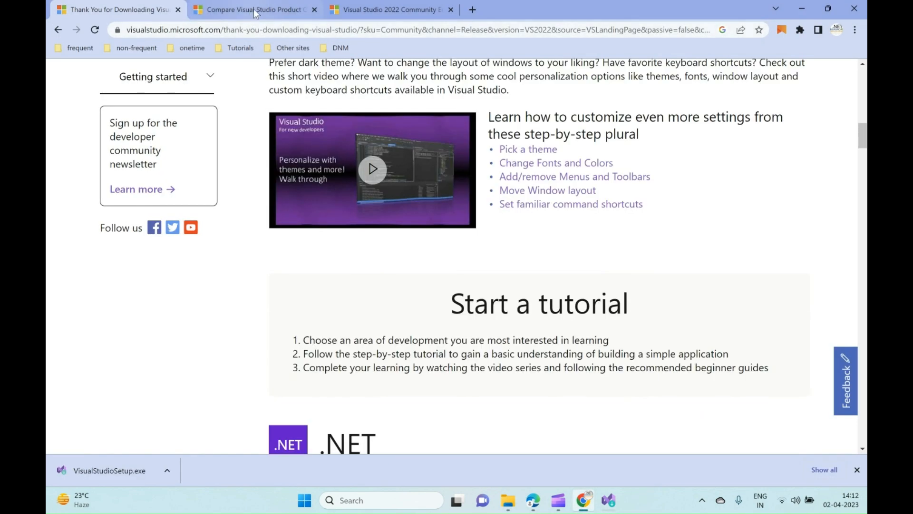
left_click(254, 8)
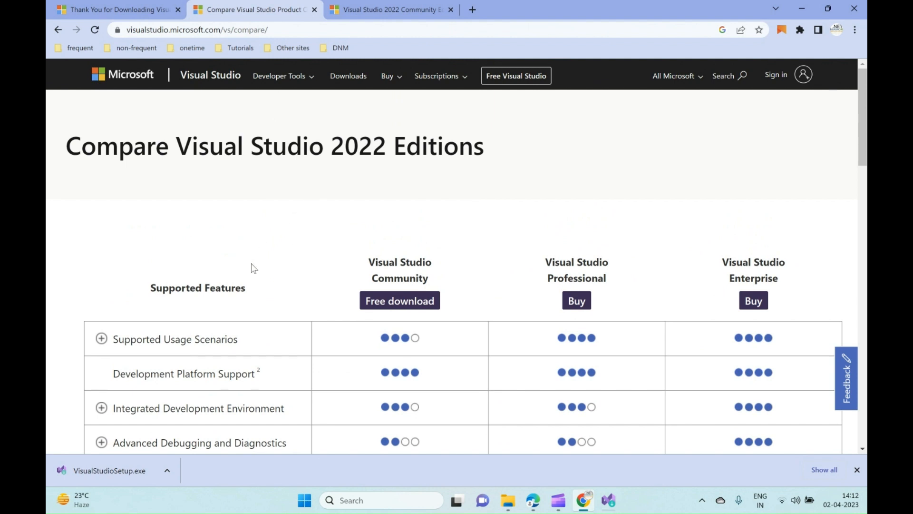
scroll(254, 268, "down", 1)
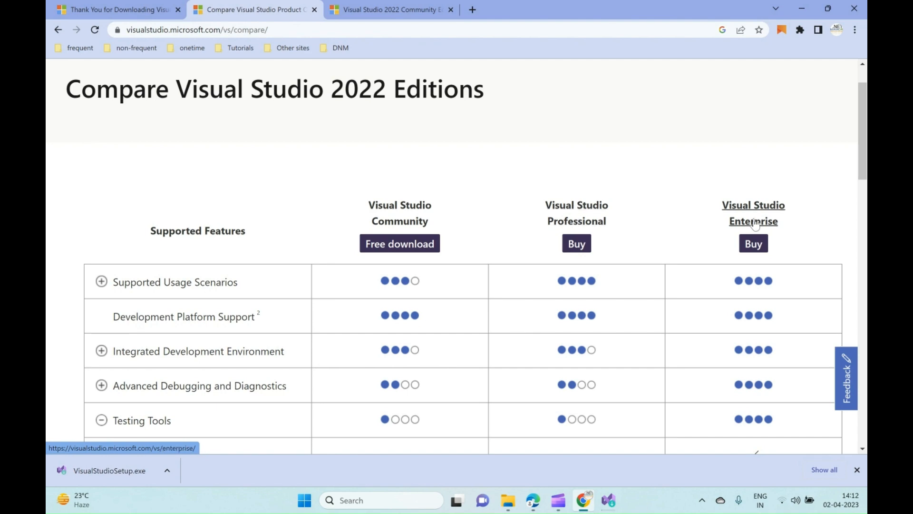
Read the usage terms for organizations on the Visual Studio Community page, highlighting the sentence about non-enterprise organizations.
left_click(409, 8)
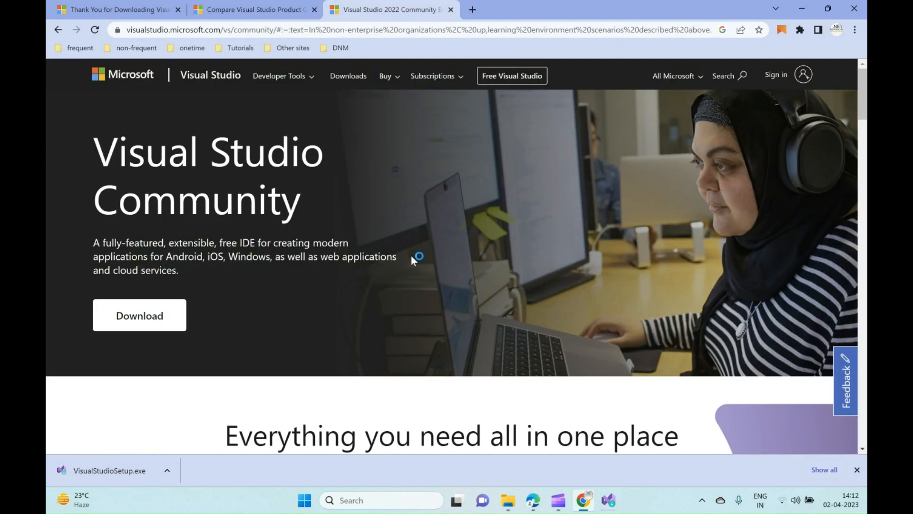
scroll(390, 285, "down", 20)
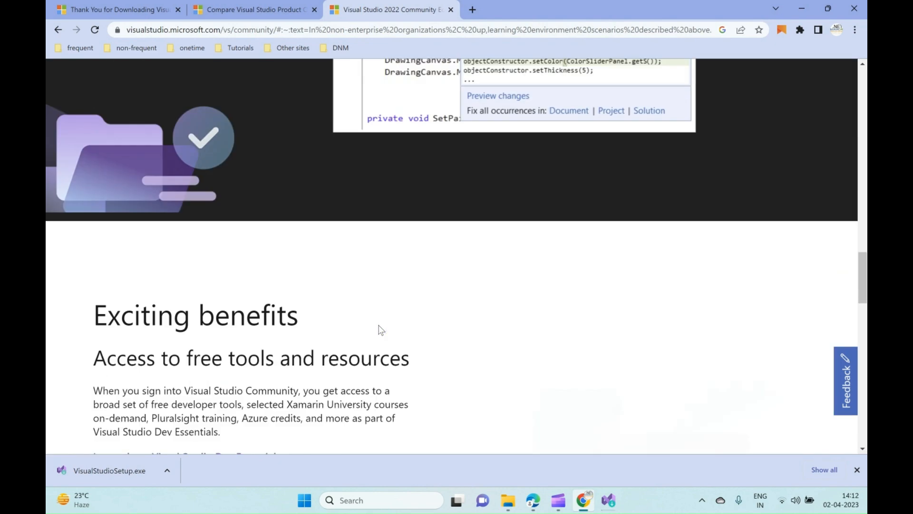
scroll(381, 330, "down", 12)
scroll(384, 331, "up", 1)
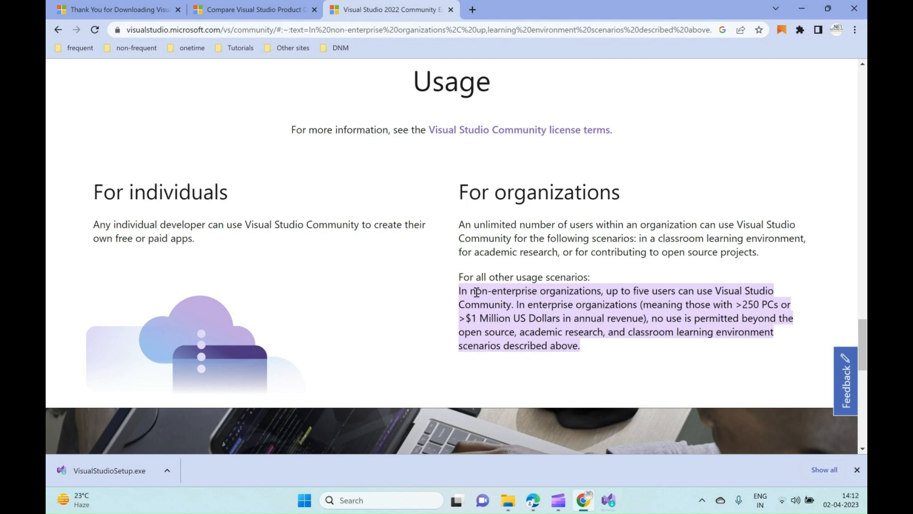
left_click_drag(473, 292, 511, 307)
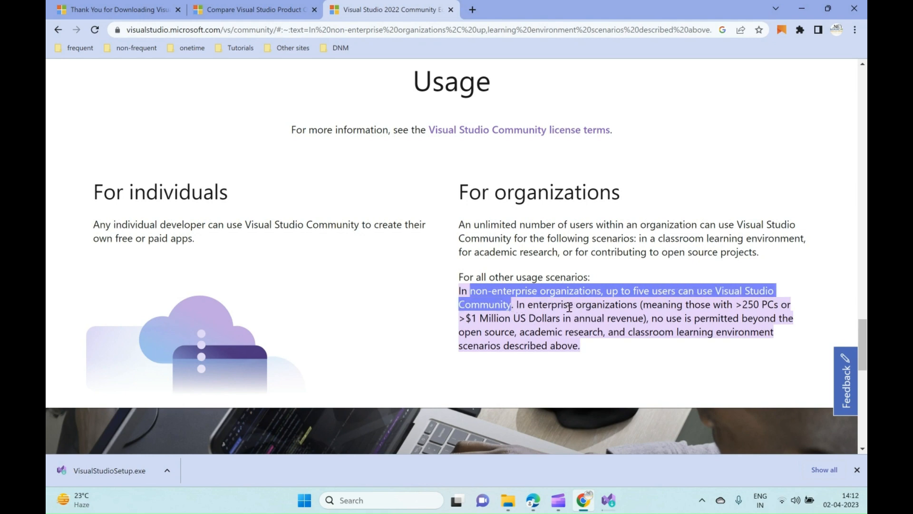
scroll(537, 300, "up", 20)
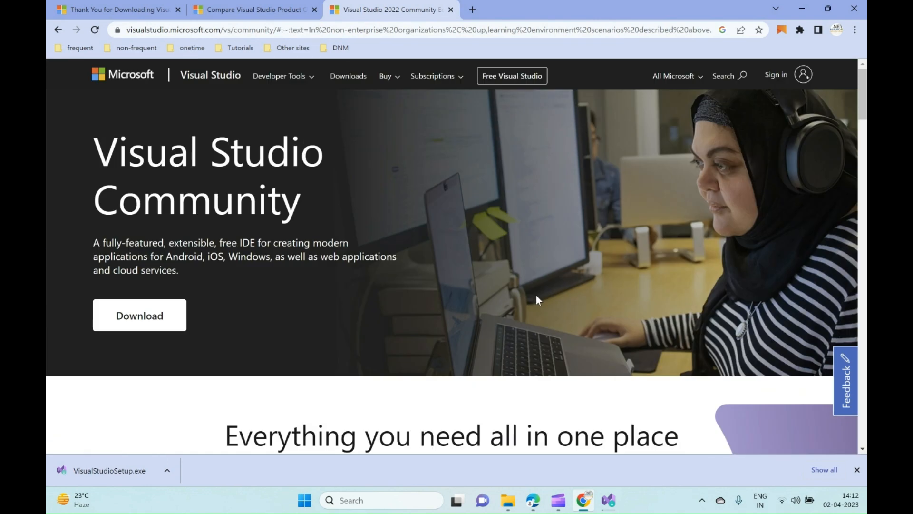
scroll(537, 299, "down", 8)
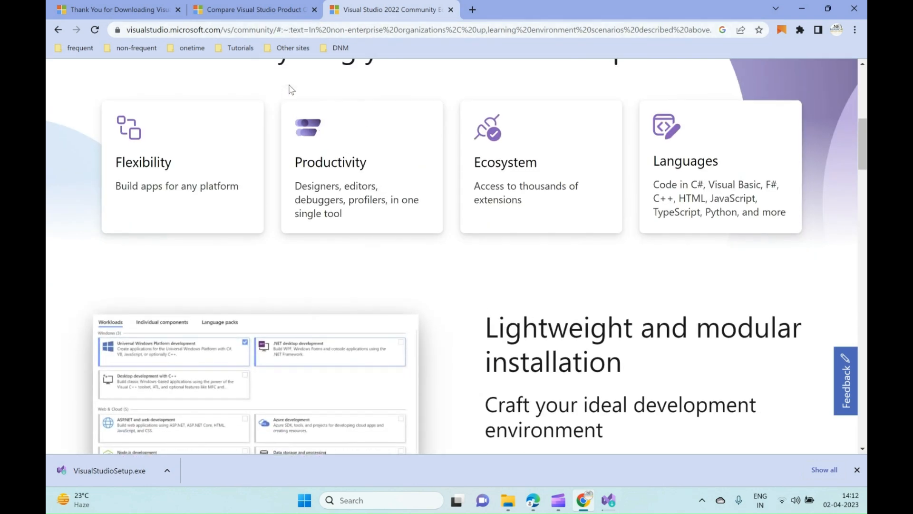
scroll(291, 90, "up", 5)
Return to the editions comparison, look through the Testing Tools rows and collapse that section.
left_click(266, 10)
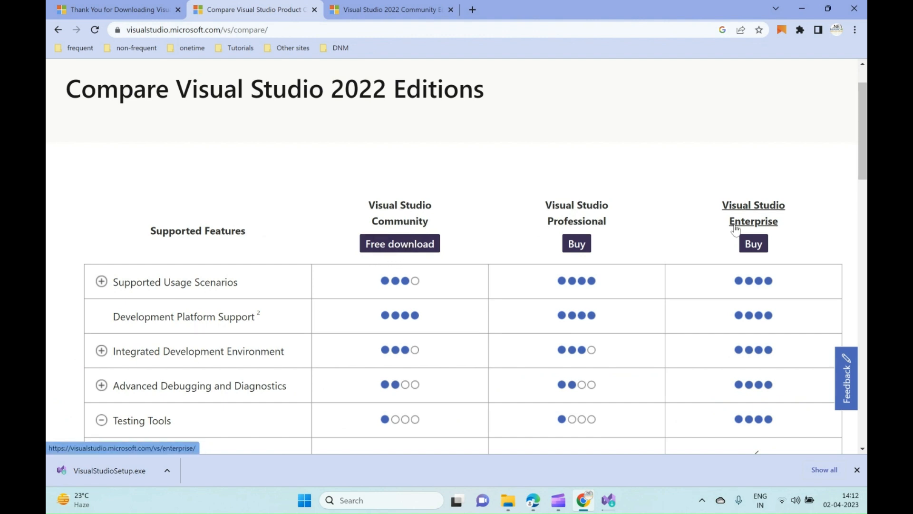
scroll(199, 308, "down", 1)
scroll(187, 350, "down", 4)
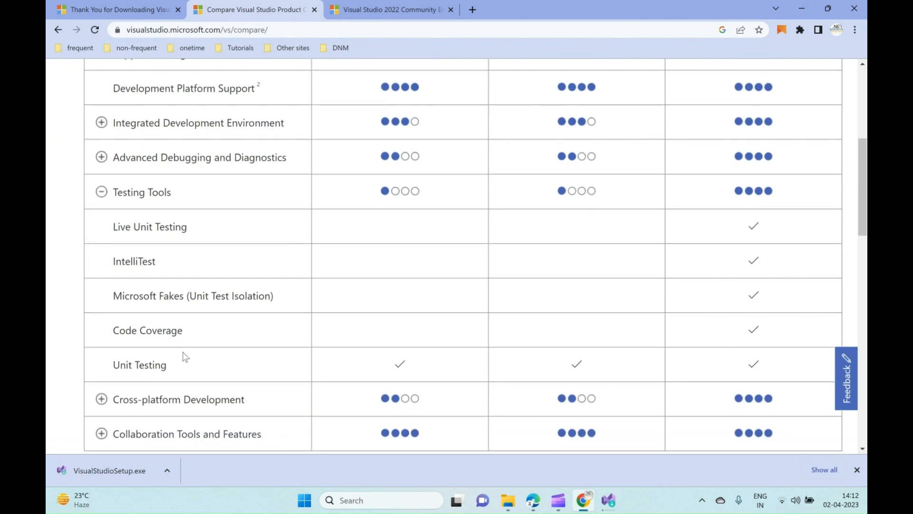
scroll(133, 393, "up", 6)
scroll(132, 394, "down", 4)
left_click(101, 303)
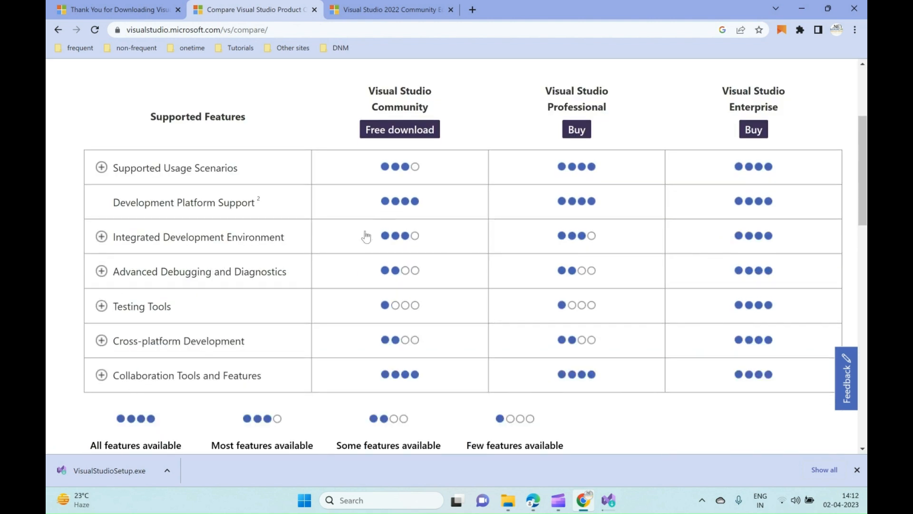
Compare the feature availability ratings of the Community, Professional and Enterprise editions using the legend below the table.
scroll(369, 237, "down", 1)
scroll(373, 244, "up", 1)
scroll(202, 408, "down", 1)
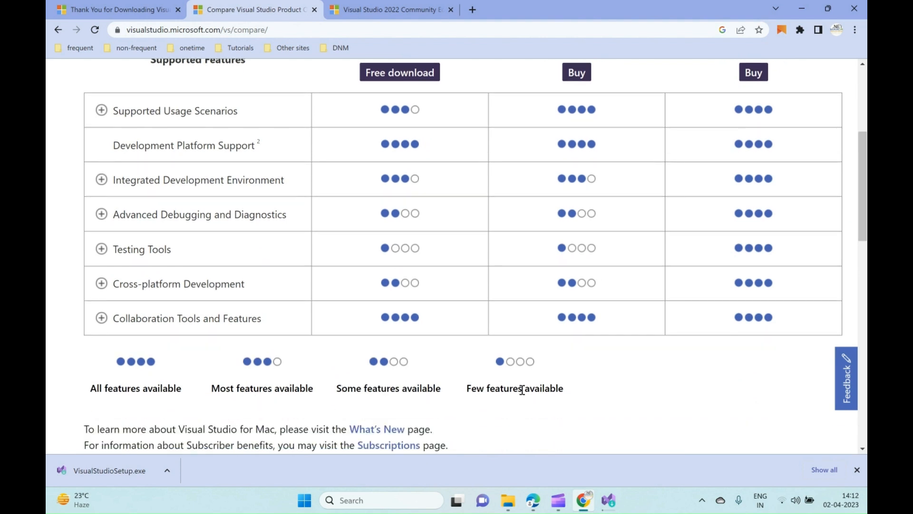
scroll(518, 384, "up", 2)
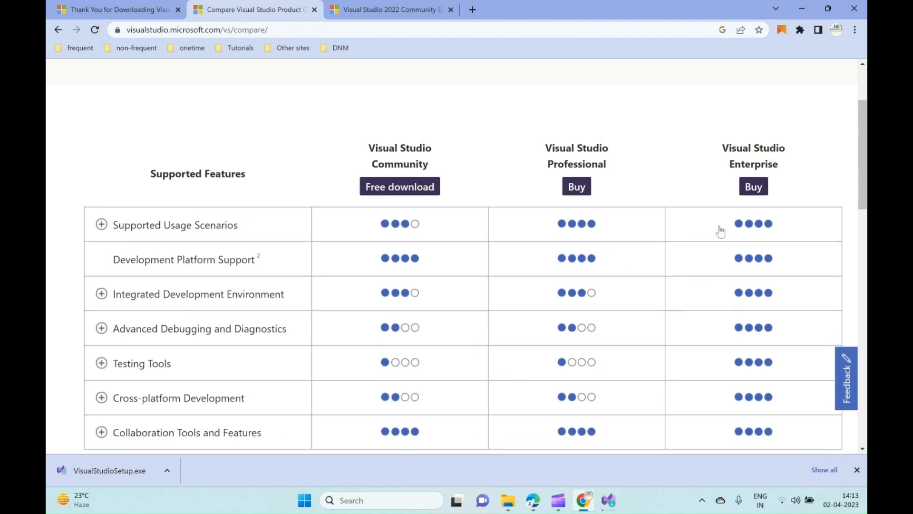
scroll(736, 300, "down", 2)
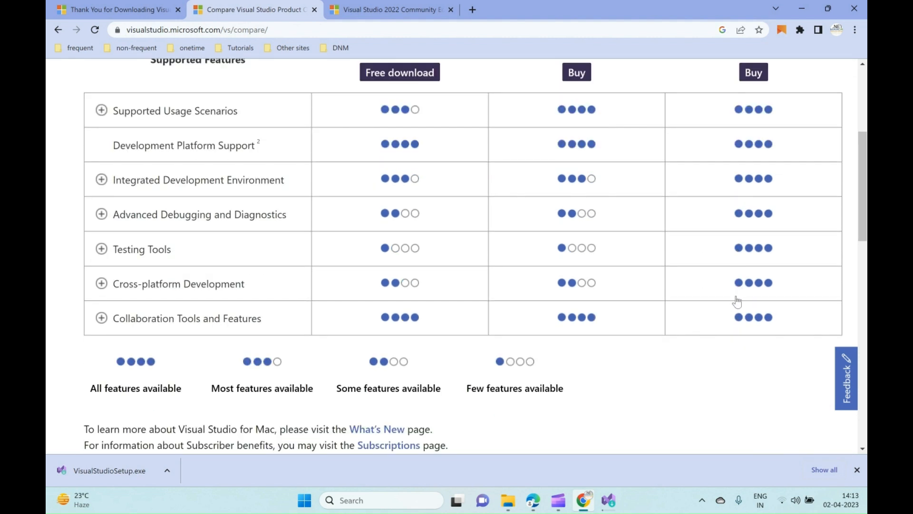
scroll(627, 281, "up", 1)
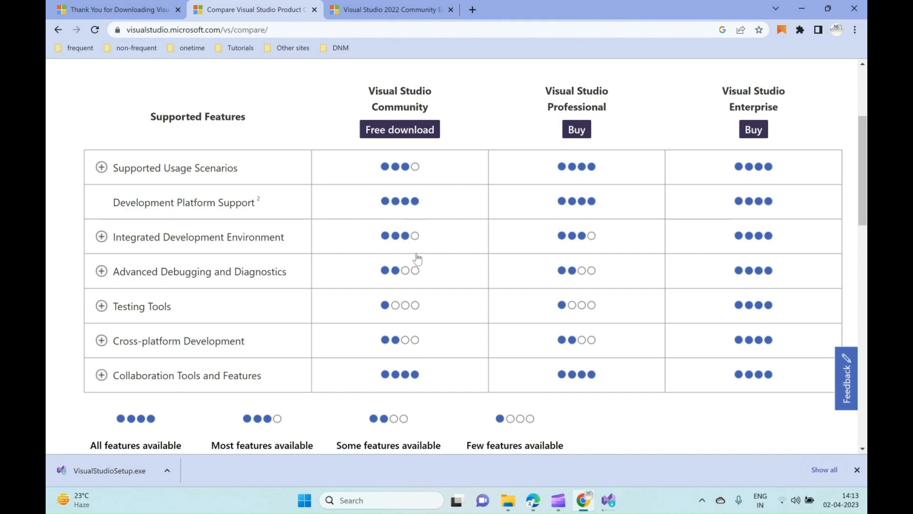
Expand Testing Tools and check which editions support each testing feature, from Live Unit Testing to Unit Testing.
left_click(101, 306)
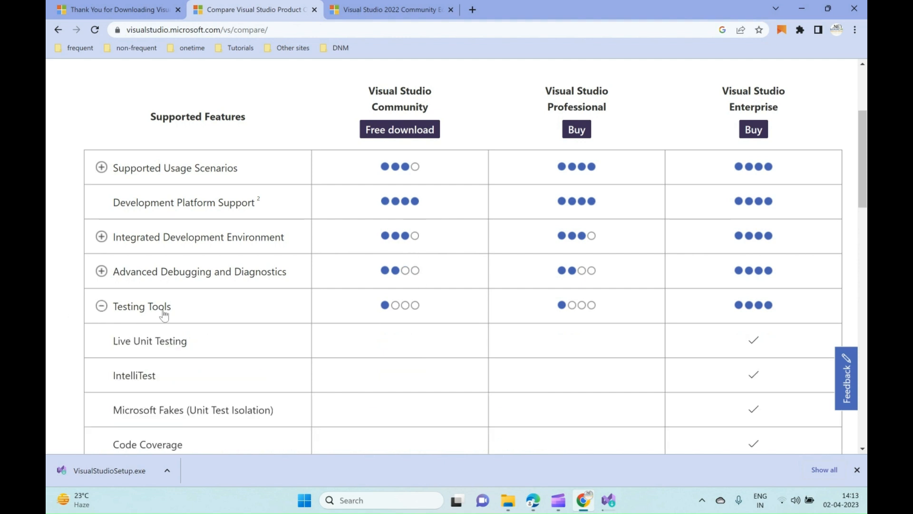
scroll(186, 321, "down", 1)
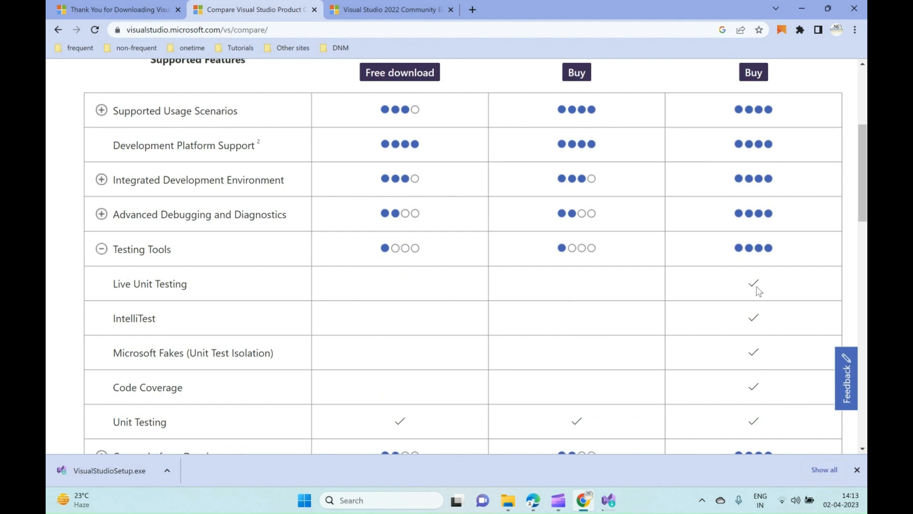
scroll(361, 348, "down", 1)
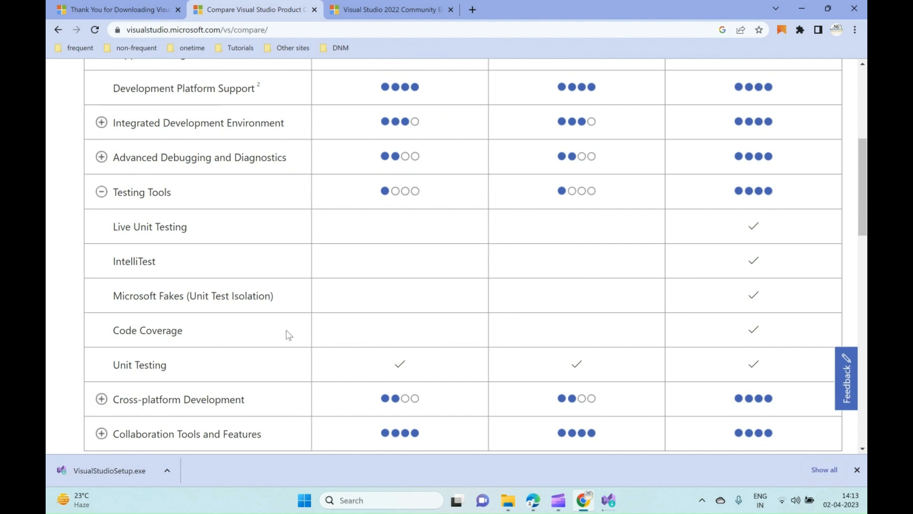
scroll(285, 335, "down", 2)
scroll(264, 338, "up", 8)
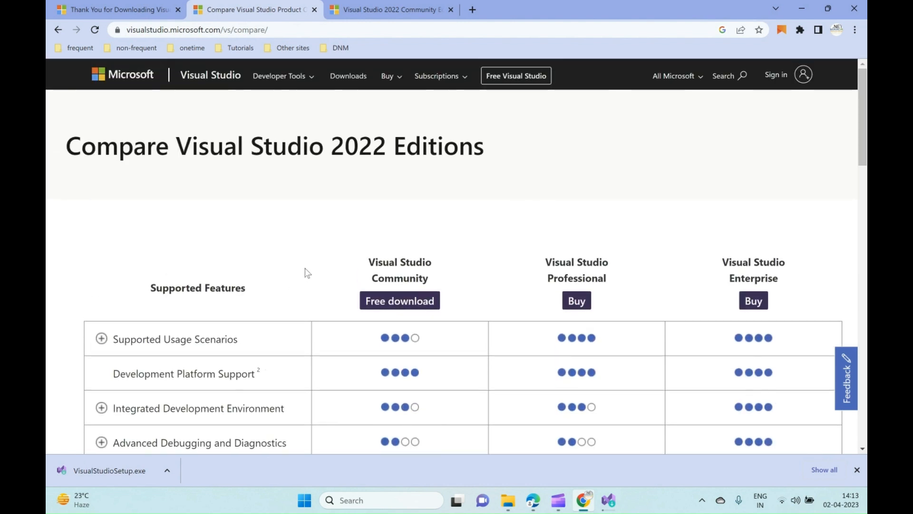
scroll(303, 284, "down", 1)
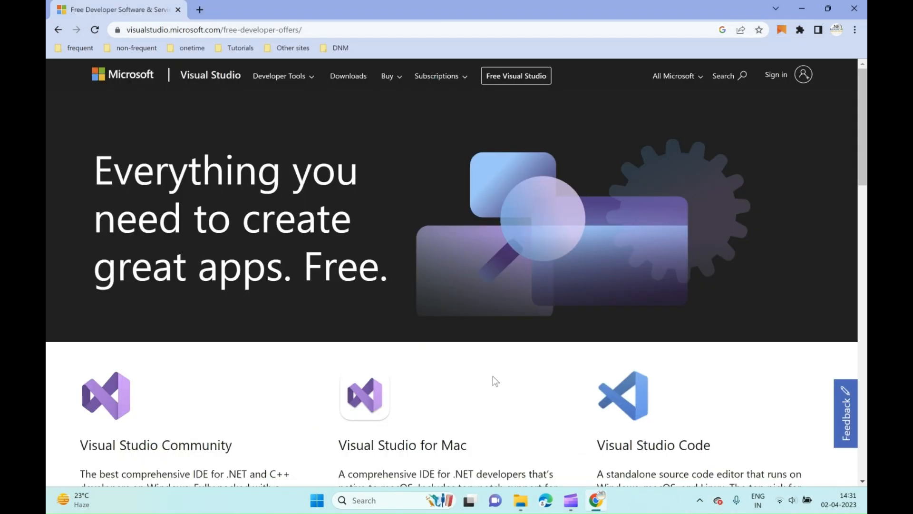
Switch to File Explorer, open installed_done from Downloads with Photos as the permanent app for .png files, view the image and close it.
left_click(522, 506)
left_click(222, 117)
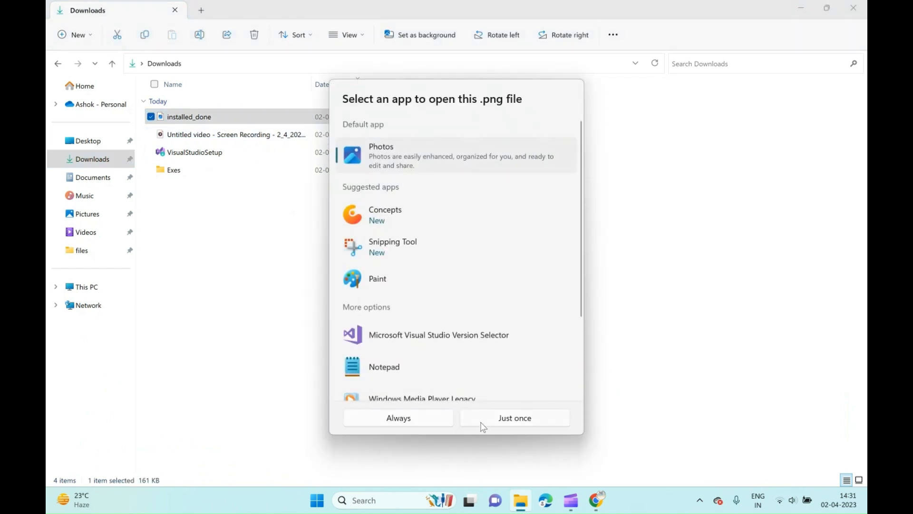
left_click(421, 421)
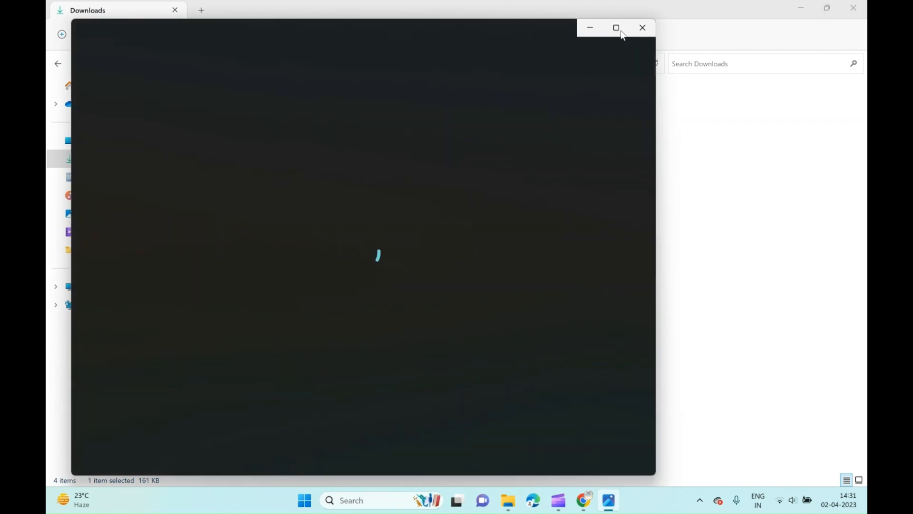
left_click(621, 34)
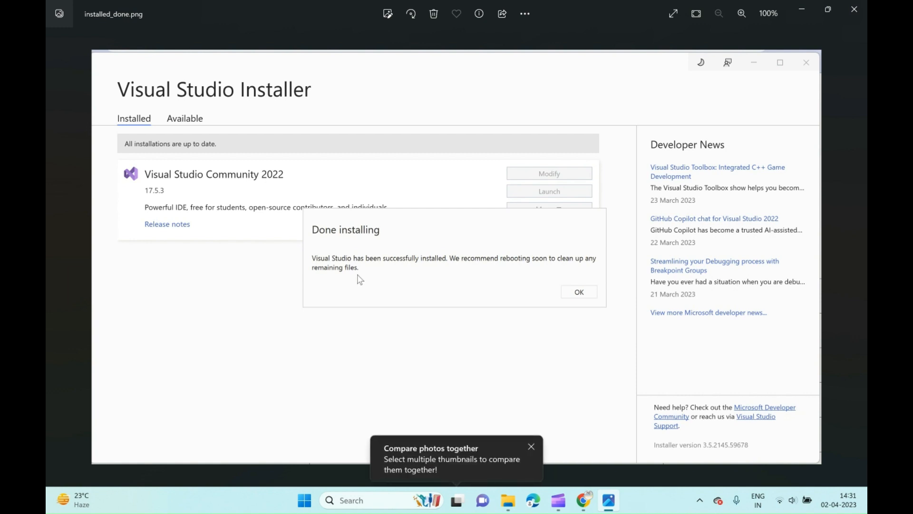
left_click(859, 17)
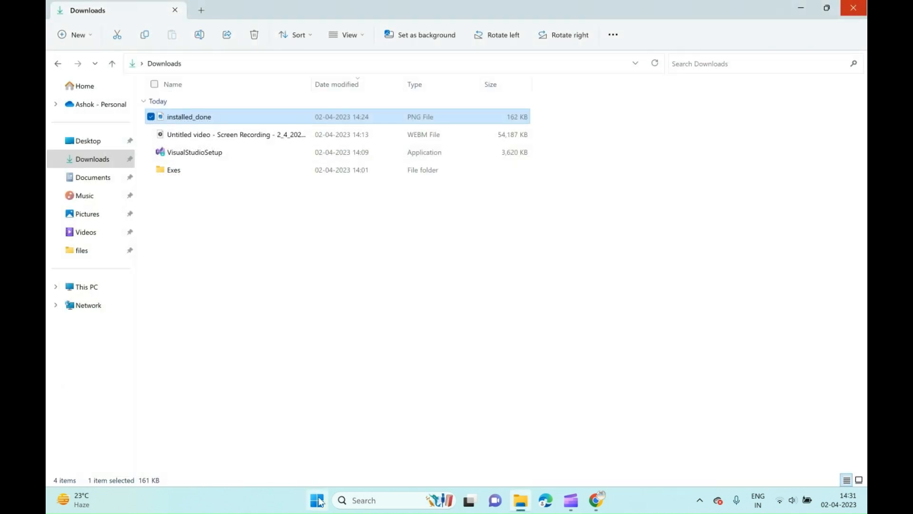
Search the computer's apps for "visual" and open Visual Studio Installer.
left_click(318, 500)
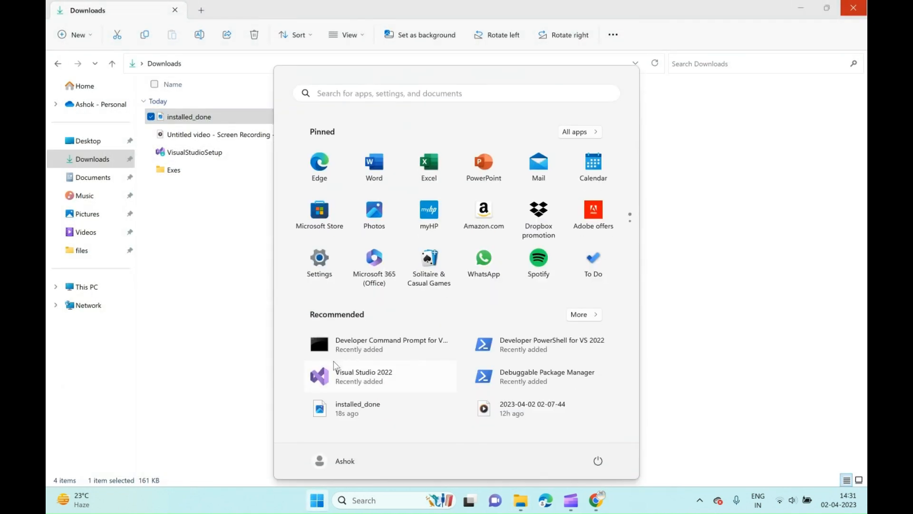
type("visual")
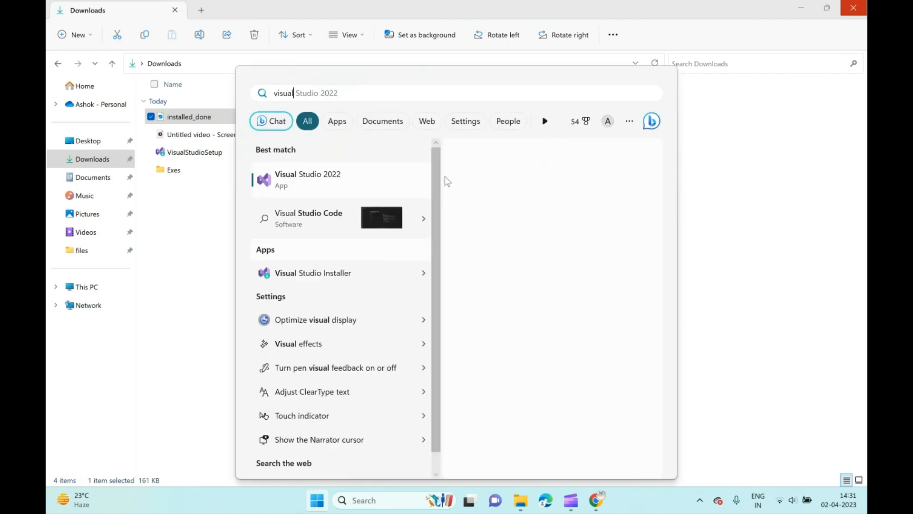
left_click(331, 279)
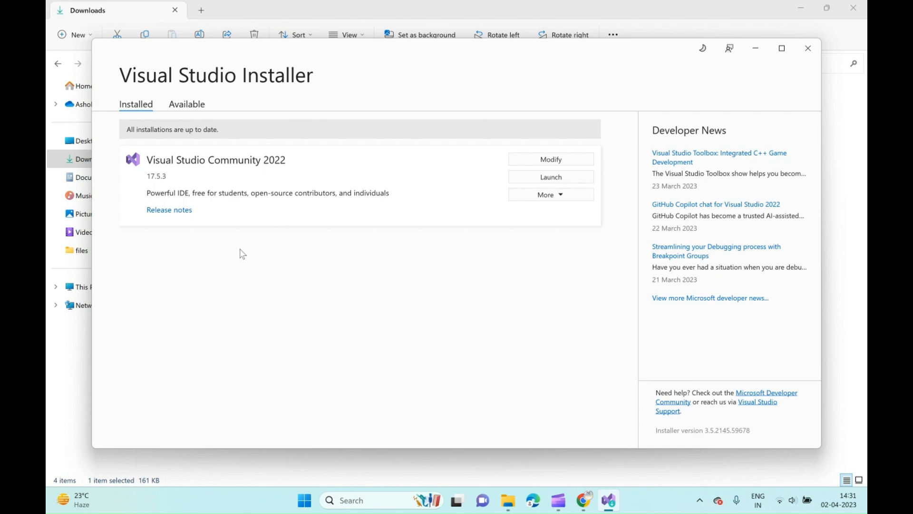
Start modifying the Visual Studio Community 2022 workloads, select Azure development and close without applying the change.
left_click(533, 164)
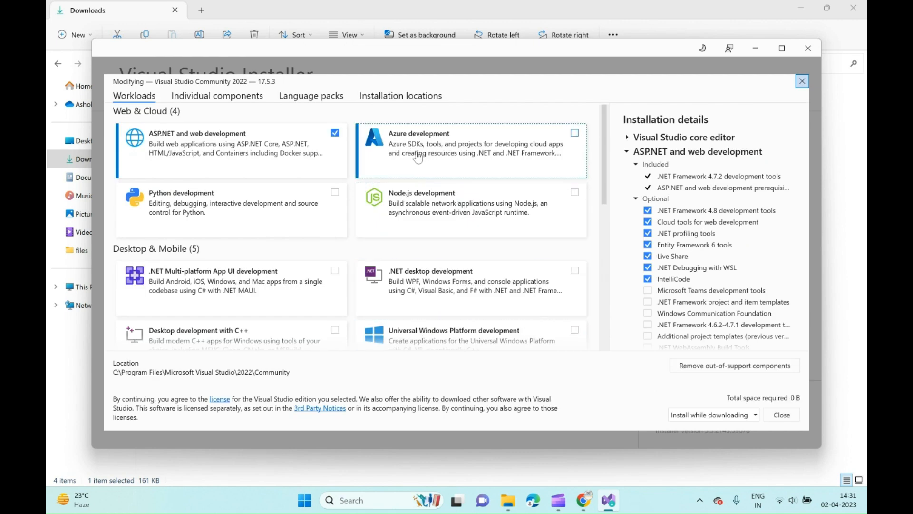
left_click(574, 134)
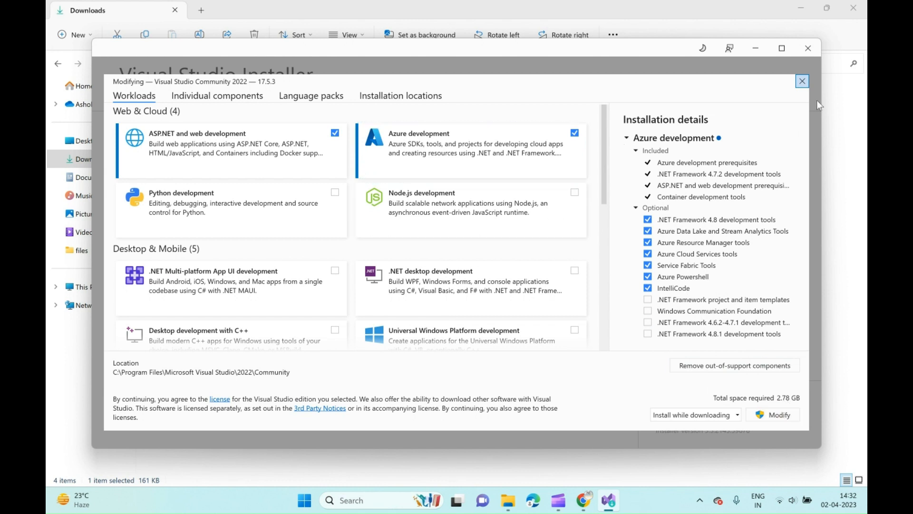
left_click(802, 81)
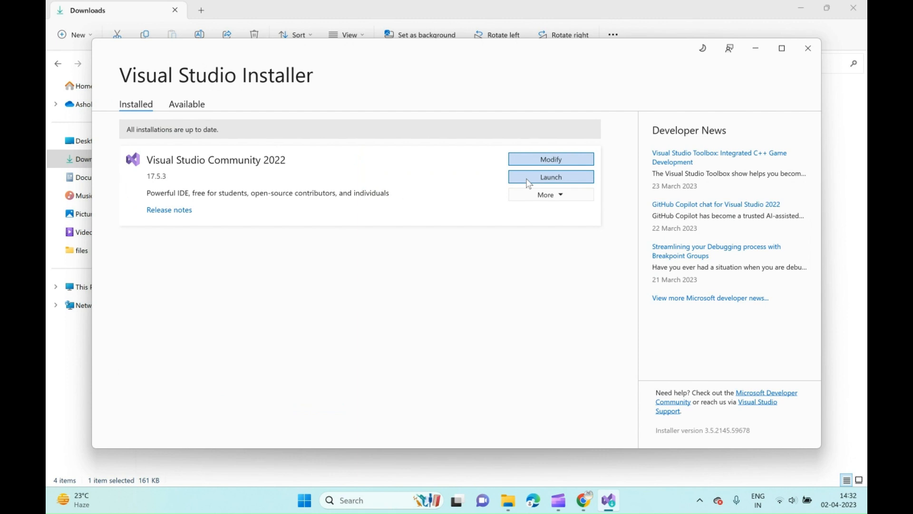
Look at the additional maintenance options for Visual Studio Community 2022, dismiss them and launch the program.
left_click(566, 197)
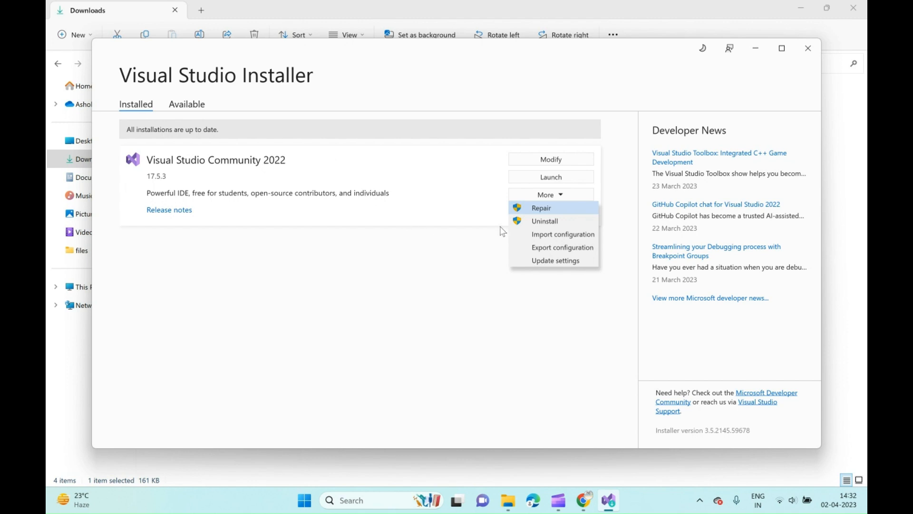
left_click(540, 185)
left_click(541, 186)
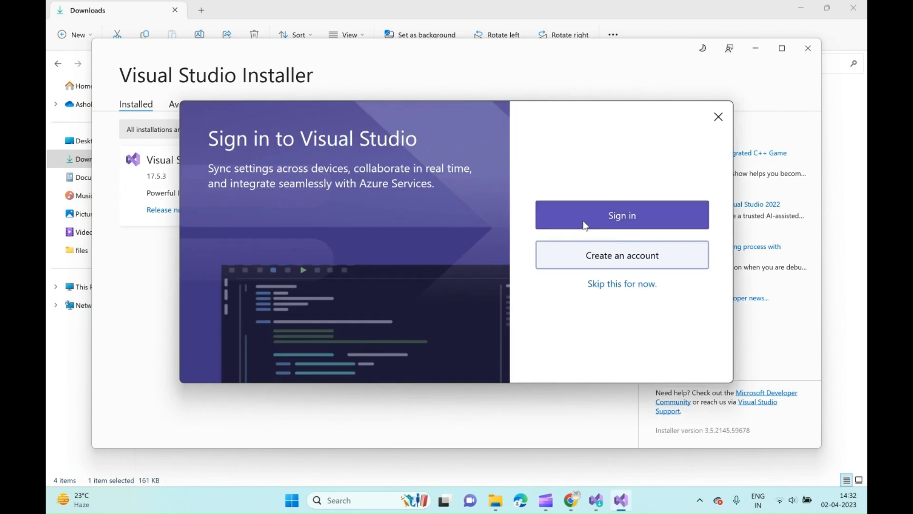
Sign in to Visual Studio with the Microsoft account's e-mail address and password.
left_click(623, 220)
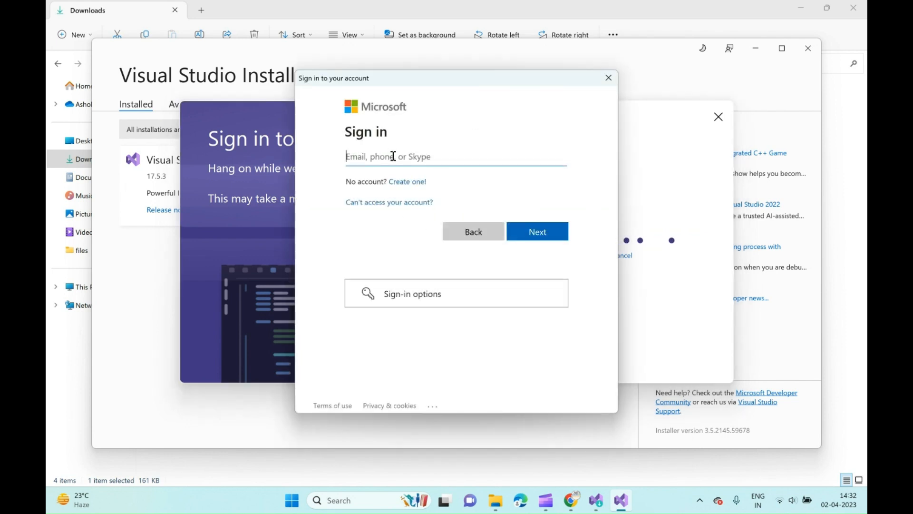
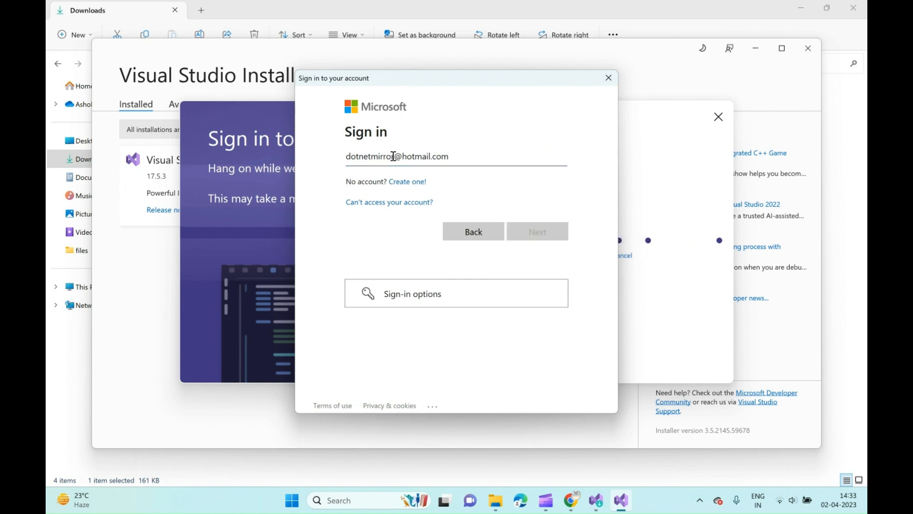
key("Return")
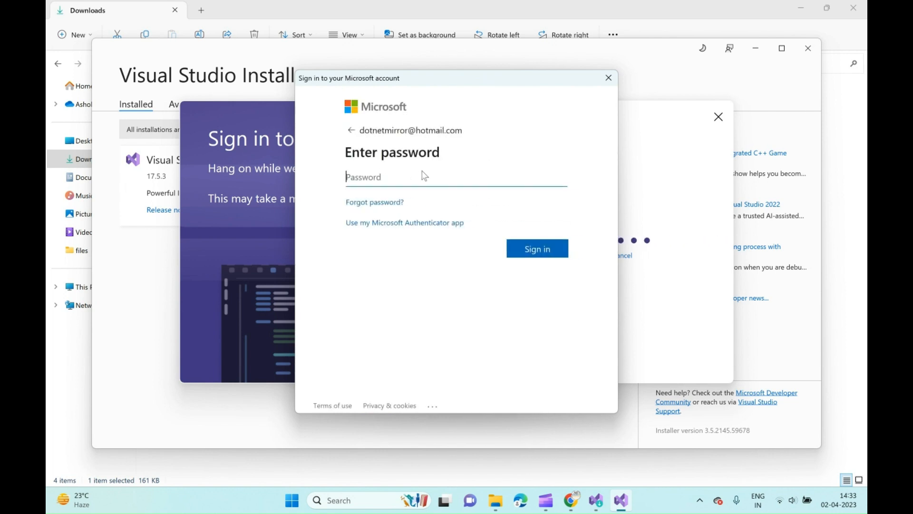
type("••••••••")
left_click(527, 249)
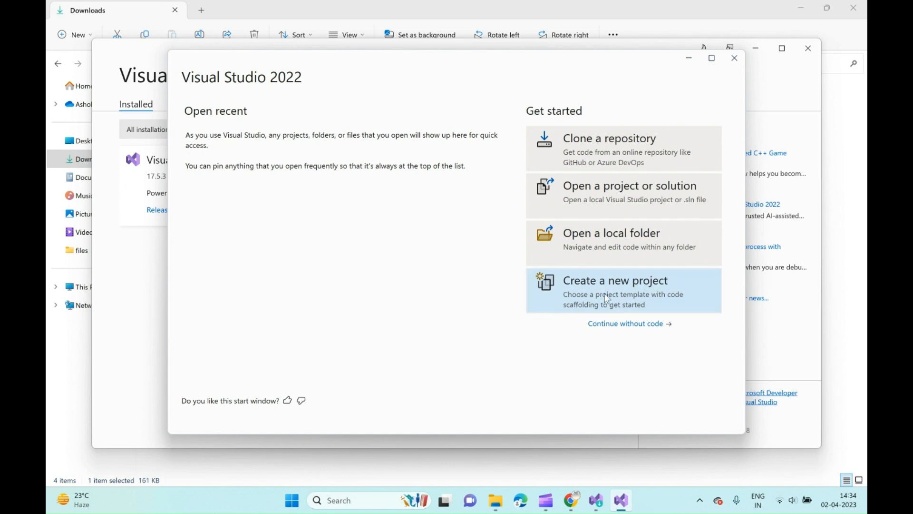
Start creating a new project and filter the templates by C# language, Azure platform and Web project type.
left_click(629, 291)
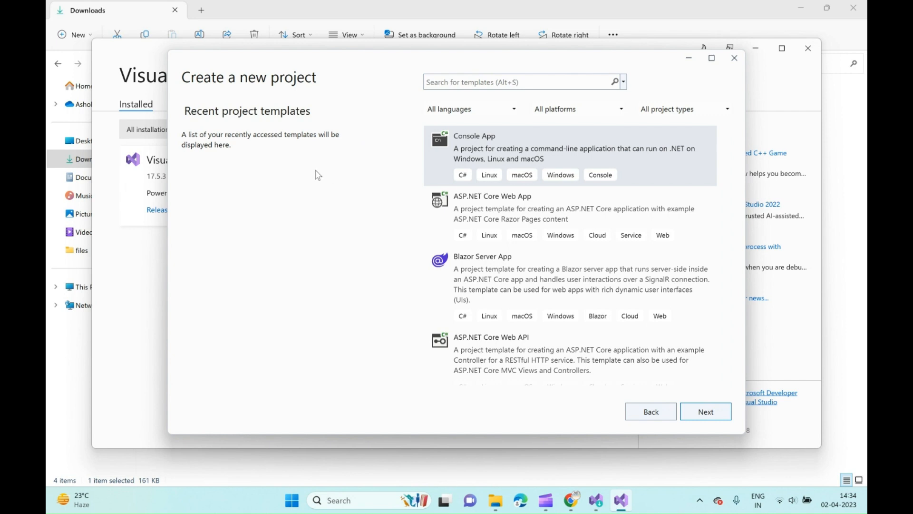
left_click(465, 110)
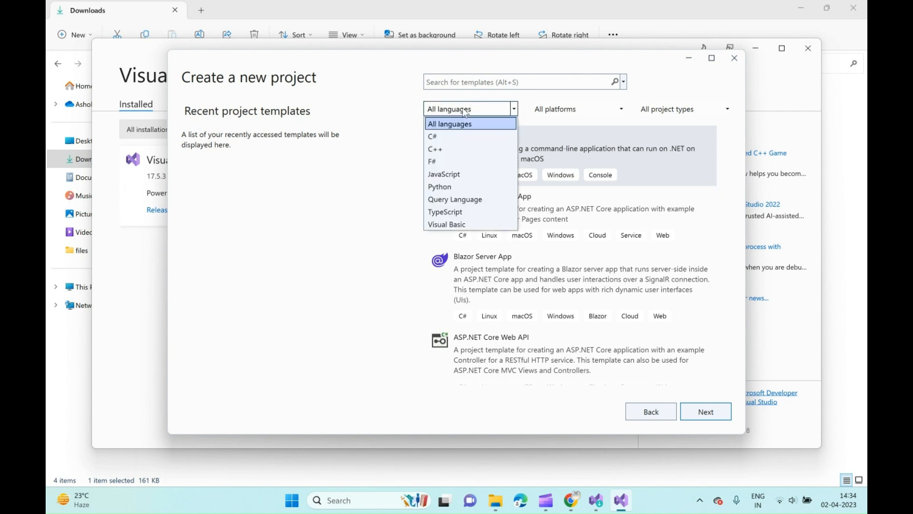
left_click(448, 137)
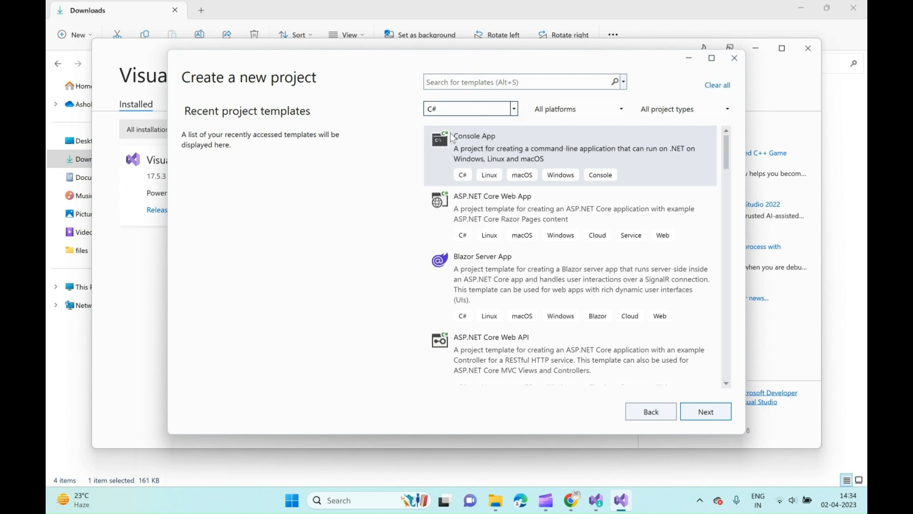
left_click(548, 113)
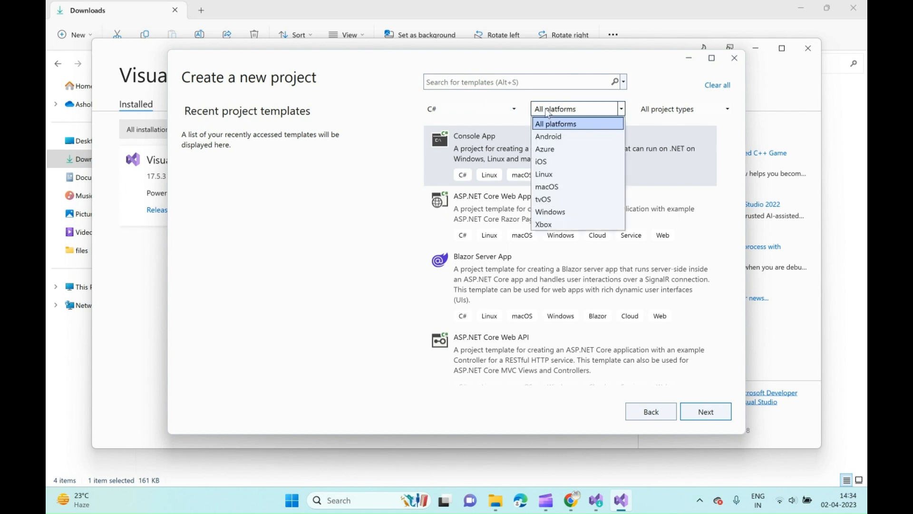
left_click(550, 149)
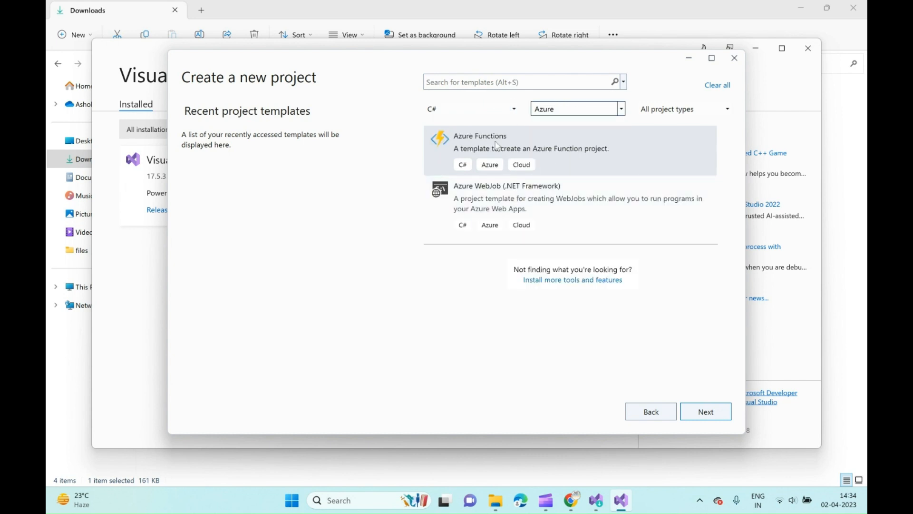
left_click(676, 109)
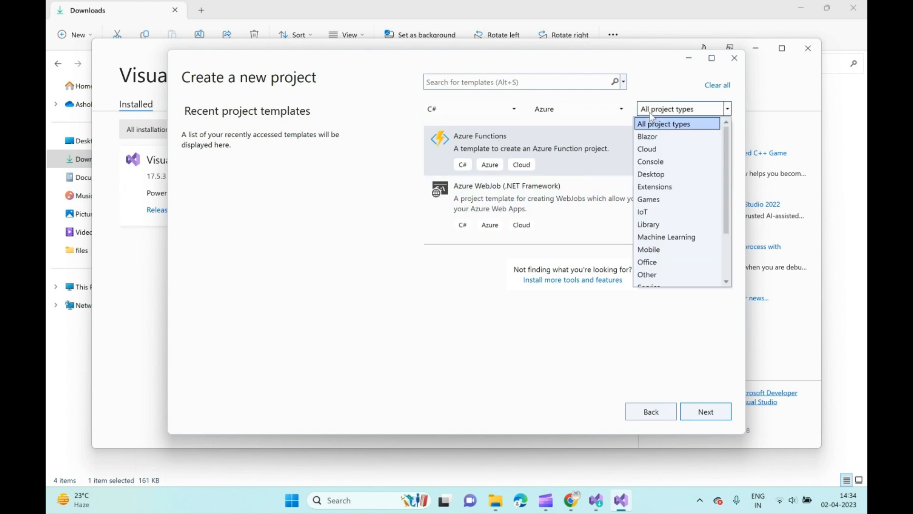
scroll(653, 250, "down", 2)
left_click(653, 268)
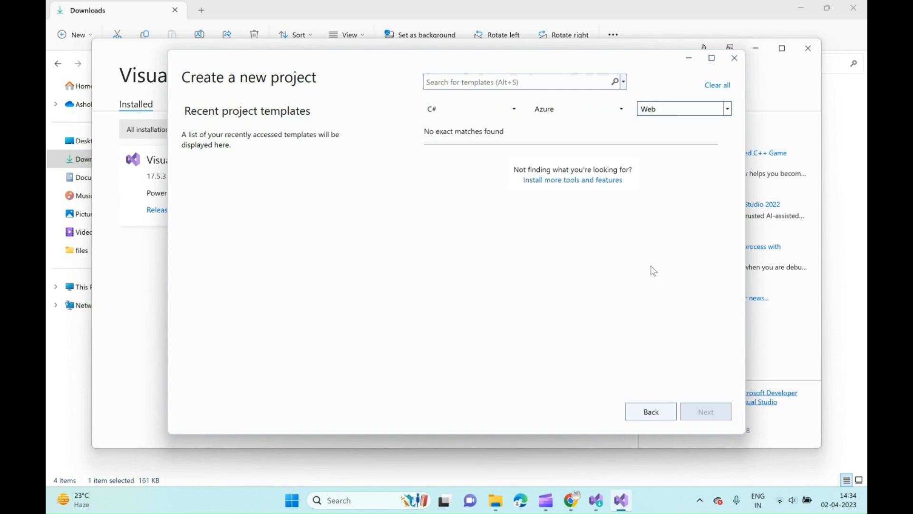
Reset the template filters to All platforms and All languages, and proceed with the ASP.NET Core Web App template.
left_click(564, 110)
left_click(559, 124)
left_click(460, 110)
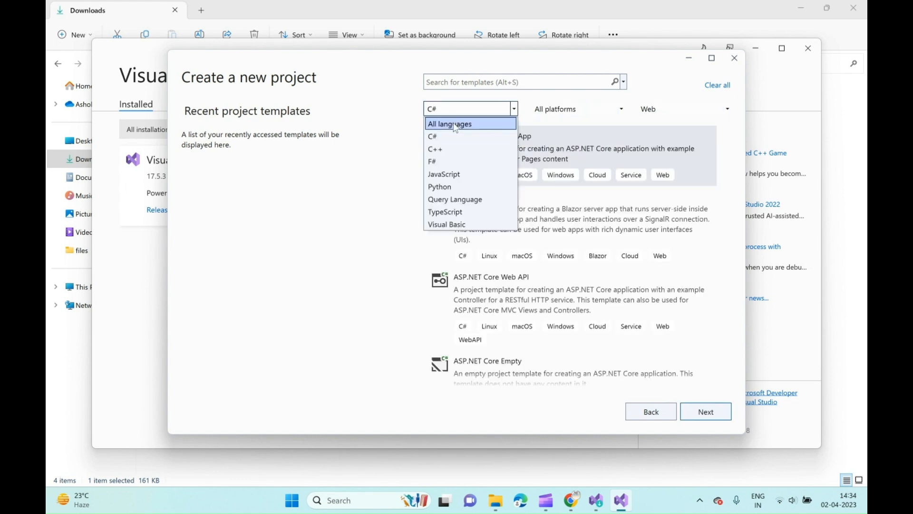
left_click(456, 123)
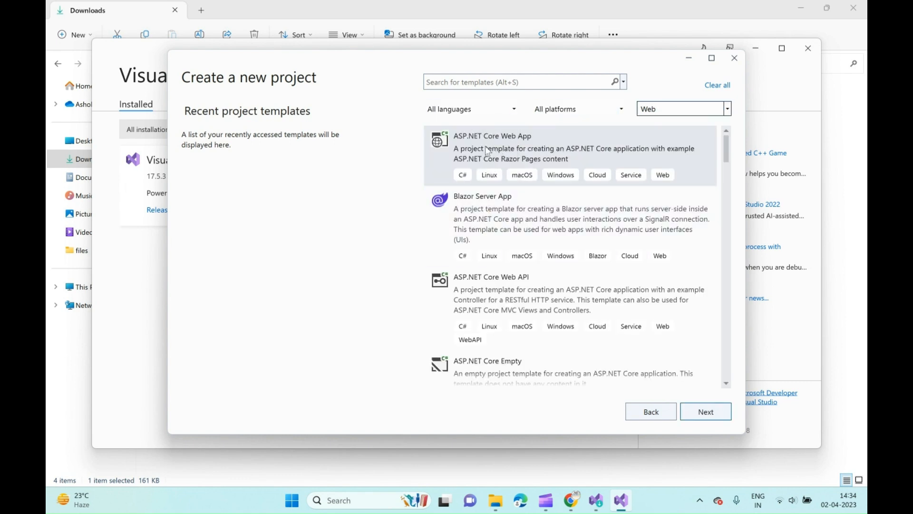
left_click(509, 144)
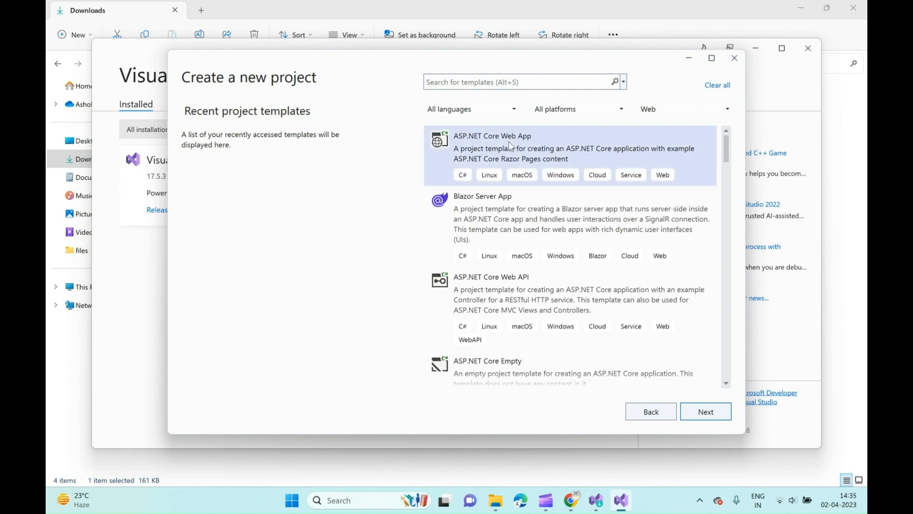
left_click(708, 413)
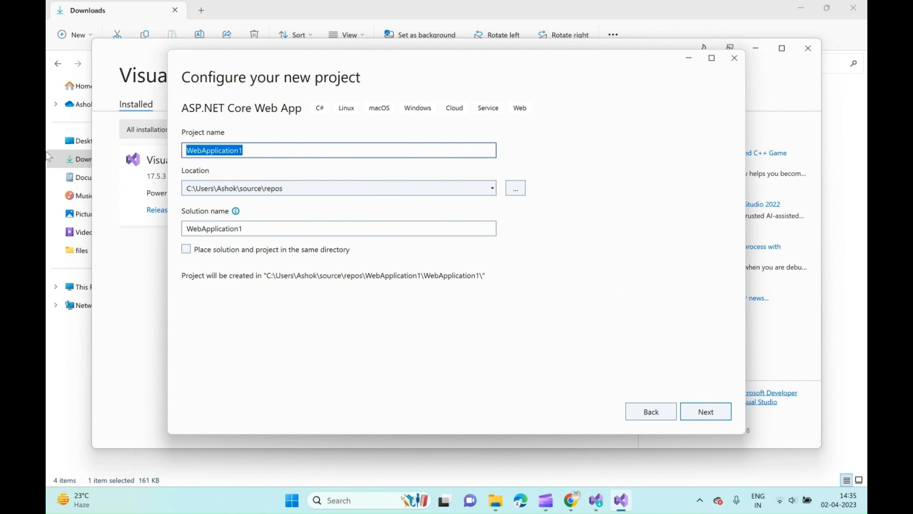
Name the project FirstWebApp and continue to the additional project settings.
type("DI")
key("BackSpace")
key("BackSpace")
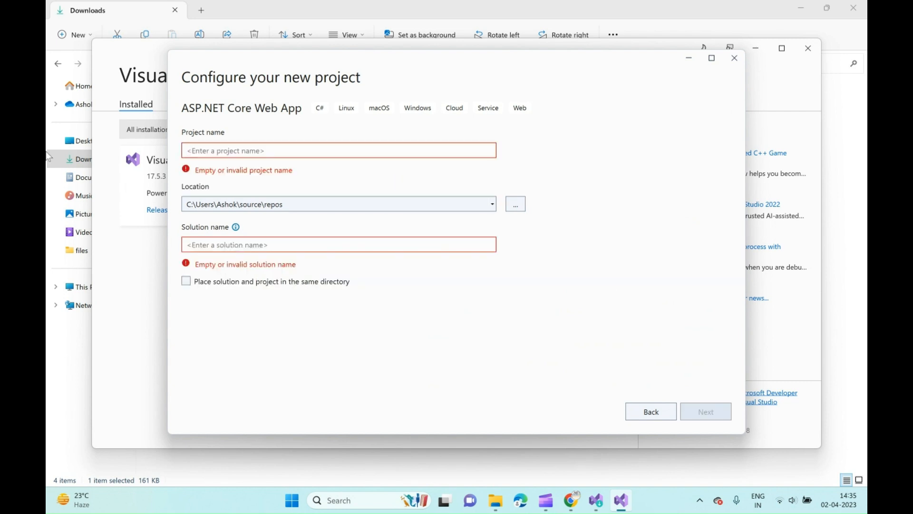
type("Fi")
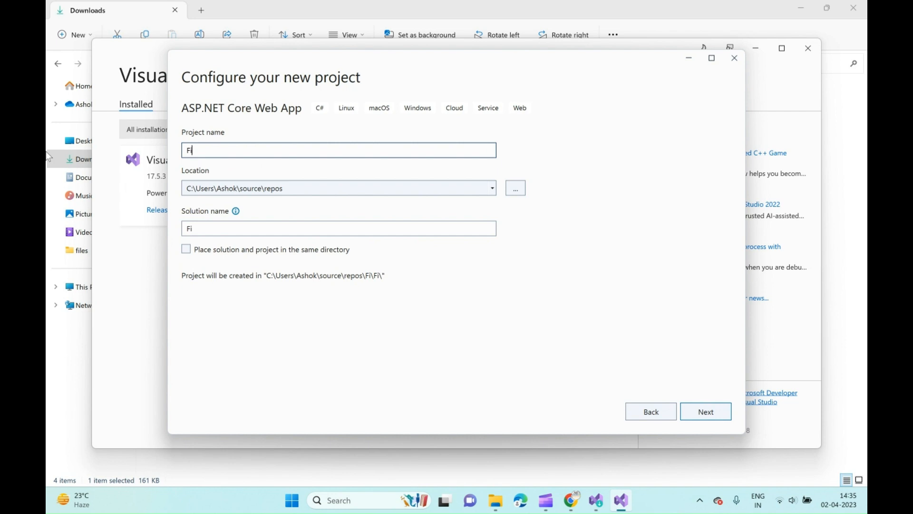
type("r")
key("BackSpace")
type("rstWebApp")
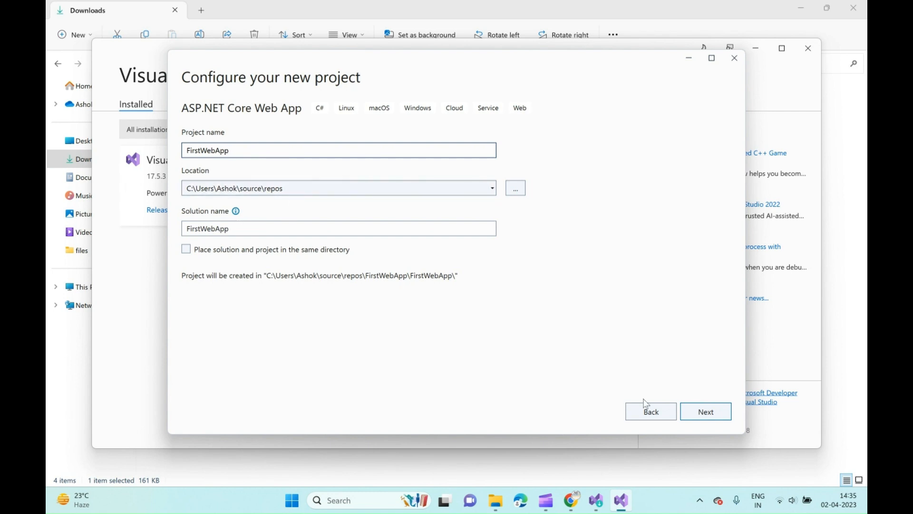
left_click(711, 411)
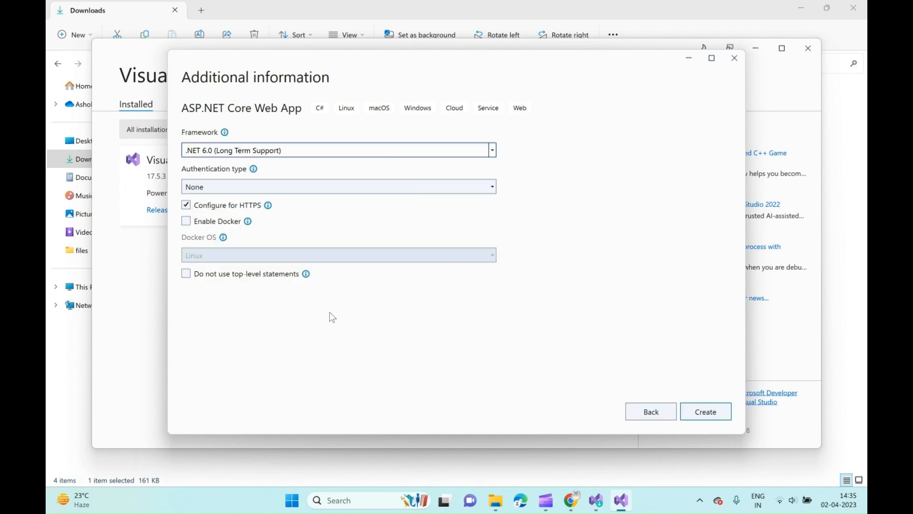
Choose .NET 6.0 (Long Term Support) as the framework, leave the authentication type at None and create the project.
left_click(494, 152)
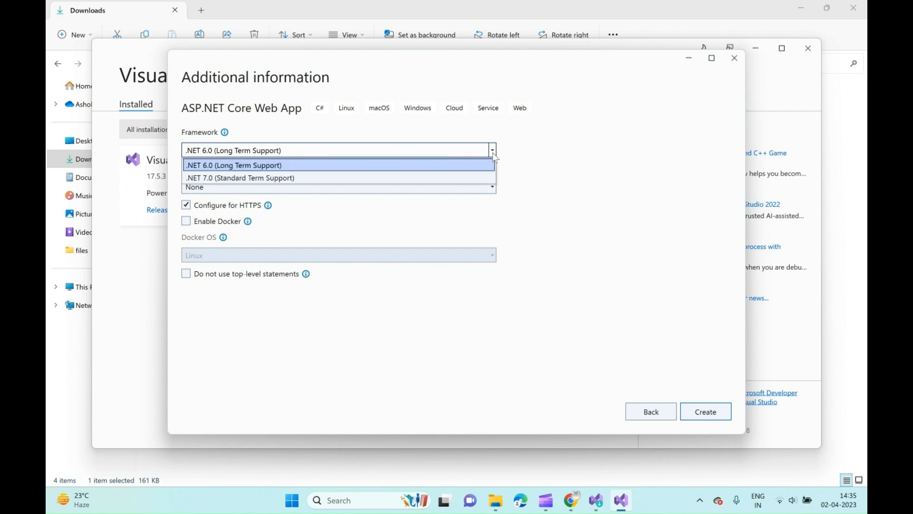
left_click(308, 166)
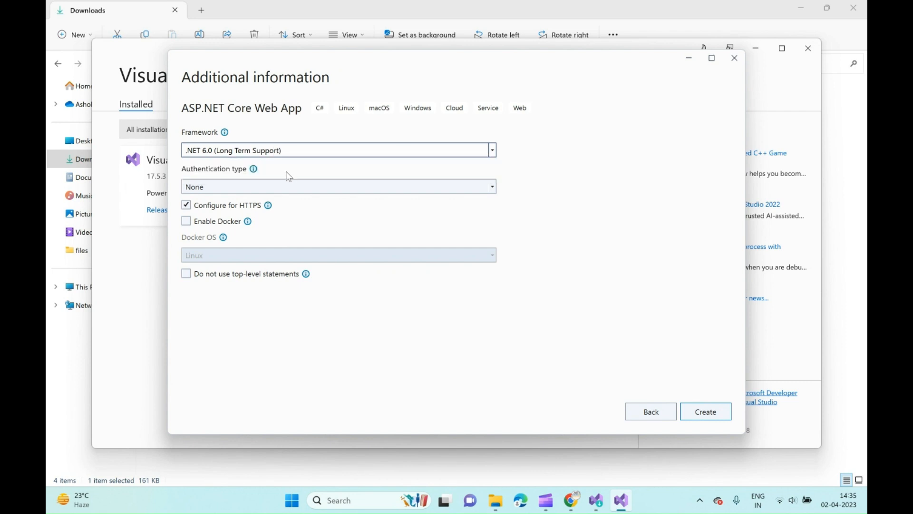
left_click(209, 188)
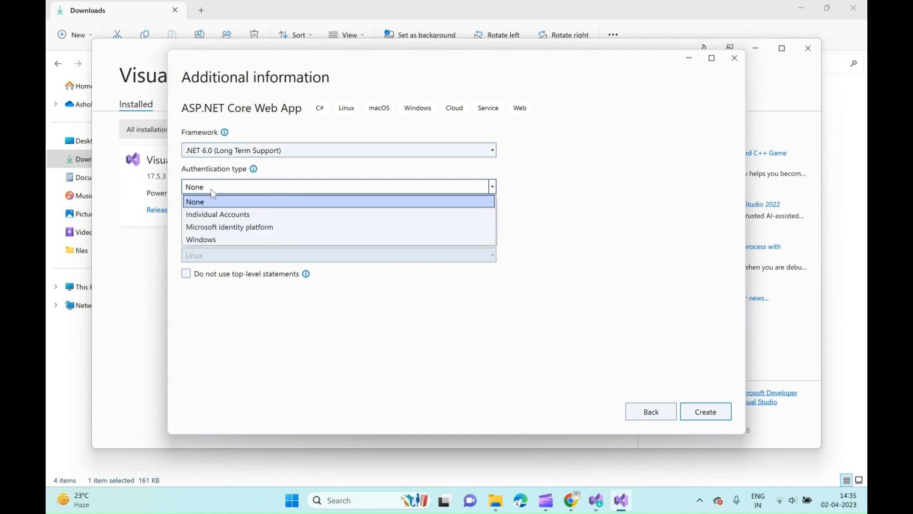
left_click(571, 198)
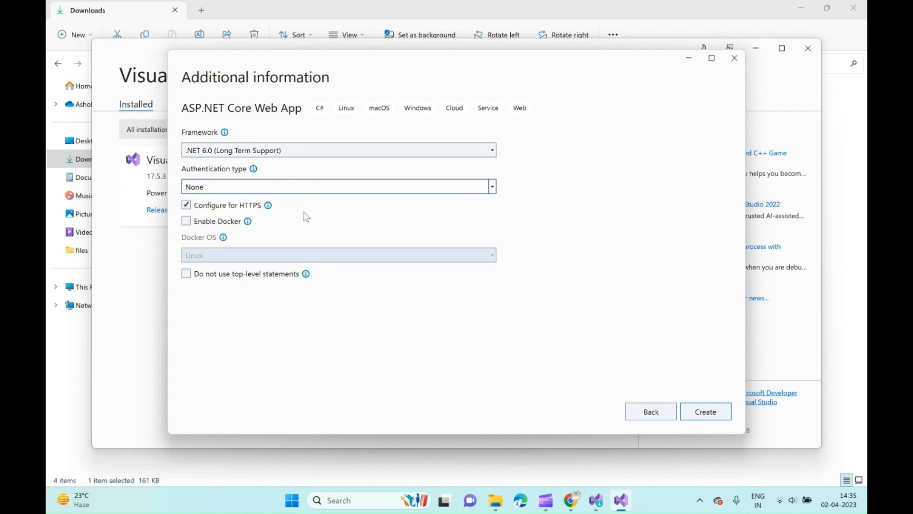
left_click(708, 415)
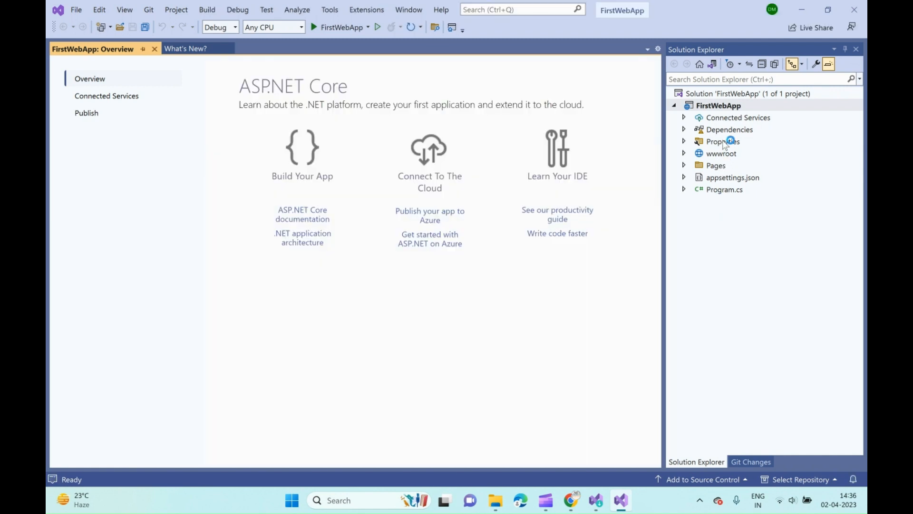
Expand the Pages folder of FirstWebApp in the solution tree and run the app with debugging.
double_click(722, 166)
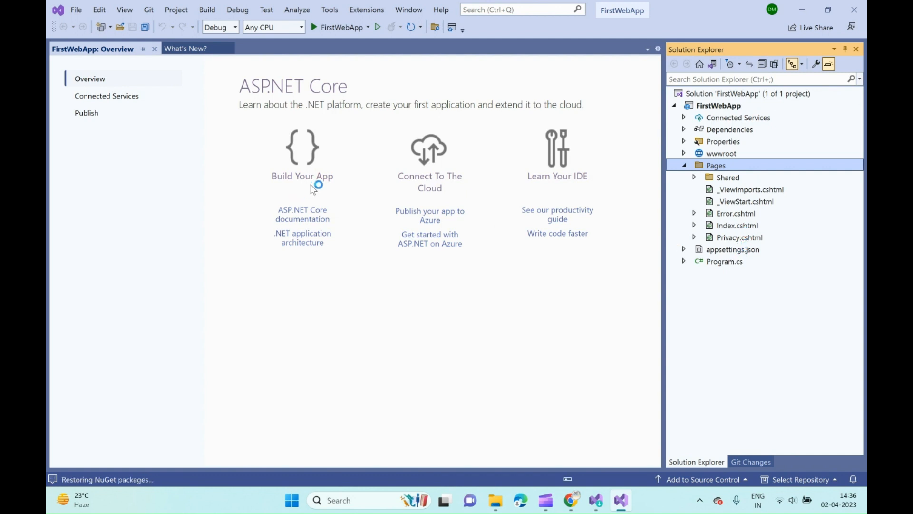
left_click(346, 29)
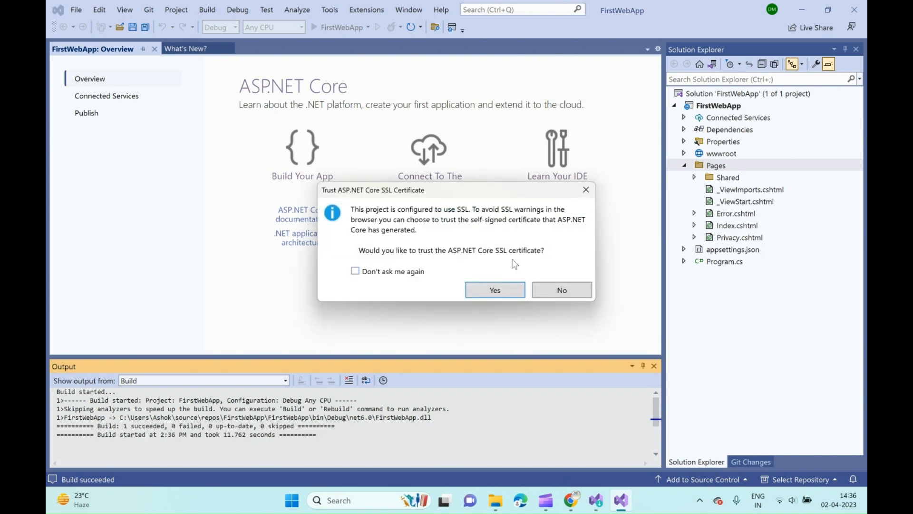
Trust and install the ASP.NET Core and IIS Express SSL certificates for localhost, choosing not to be asked again about the IIS Express one.
left_click(495, 290)
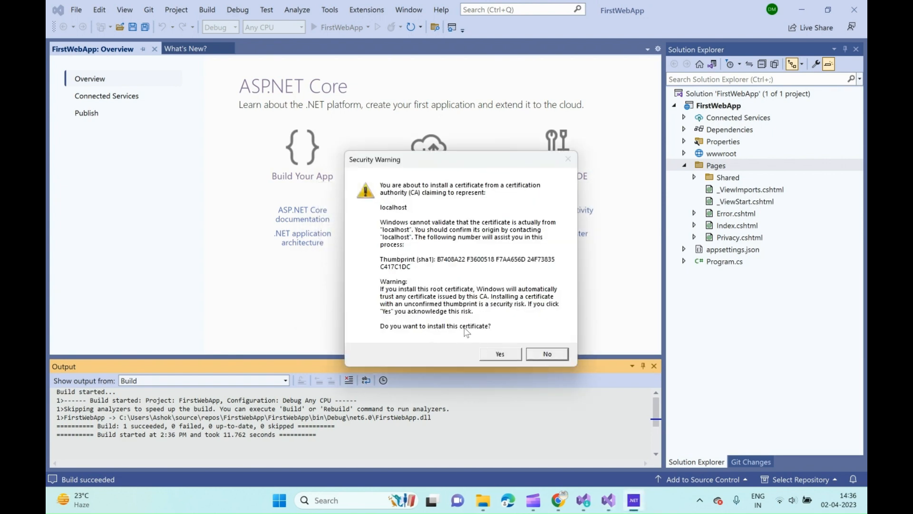
left_click(500, 354)
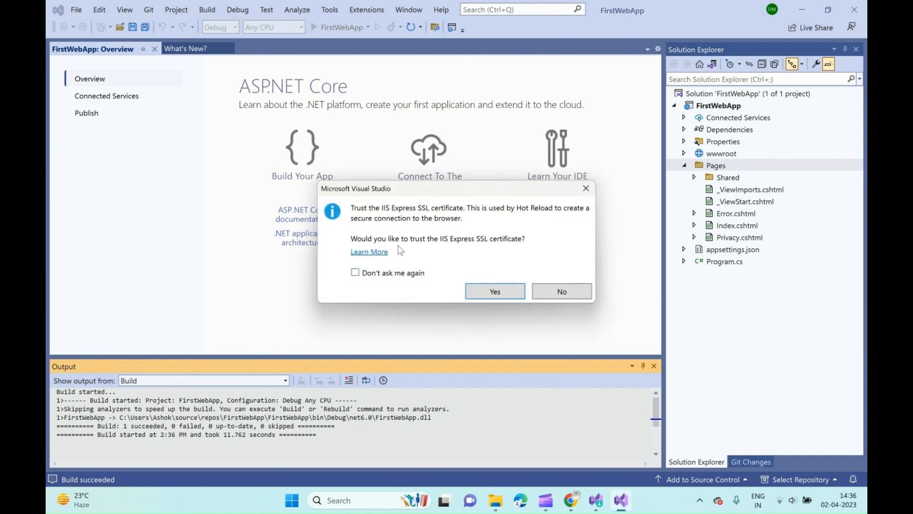
left_click(392, 274)
left_click(476, 295)
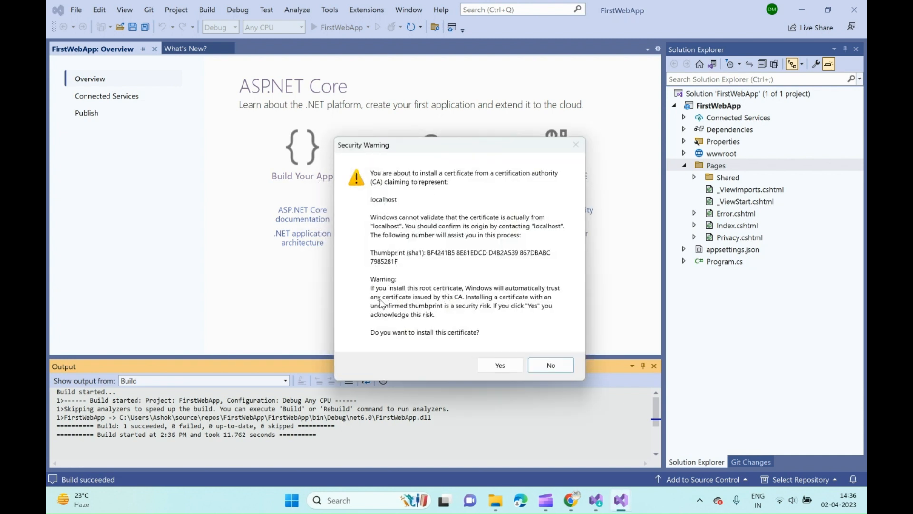
left_click(480, 366)
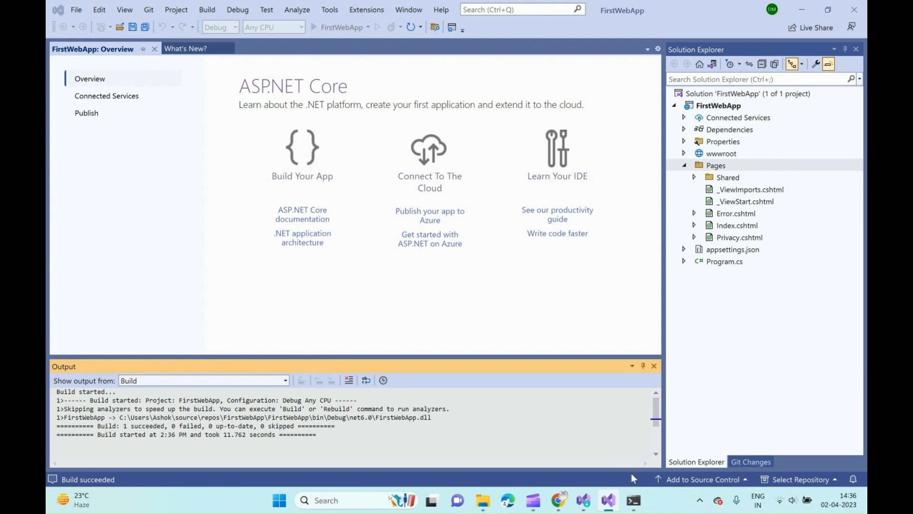
Bring up the running app's console window and examine the server start-up log.
mouse_move(637, 507)
left_click(634, 500)
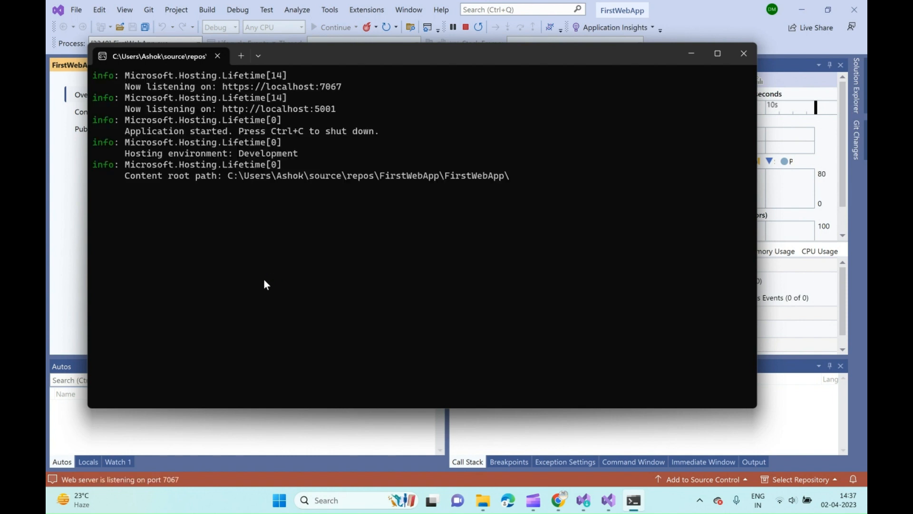
Switch to the app's home page in Edge, dismiss the Restore pages prompt and hide the favorites bar.
left_click(309, 10)
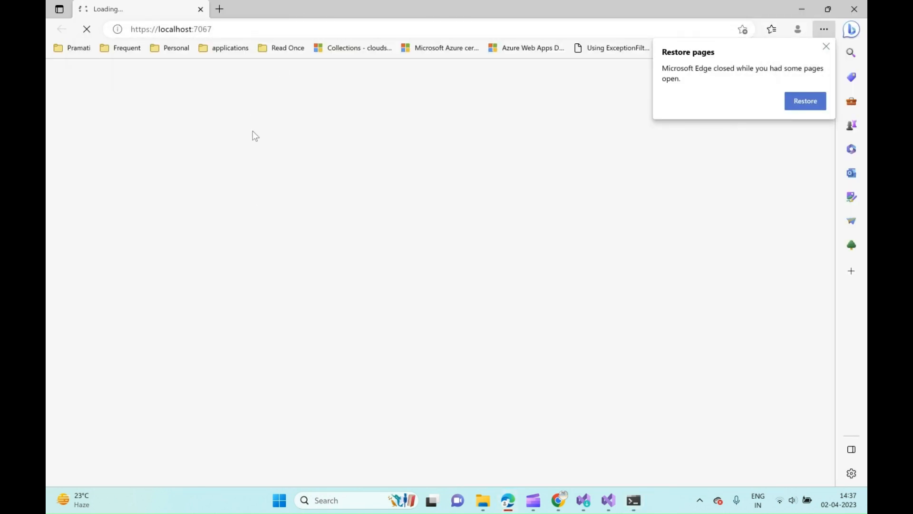
left_click(827, 47)
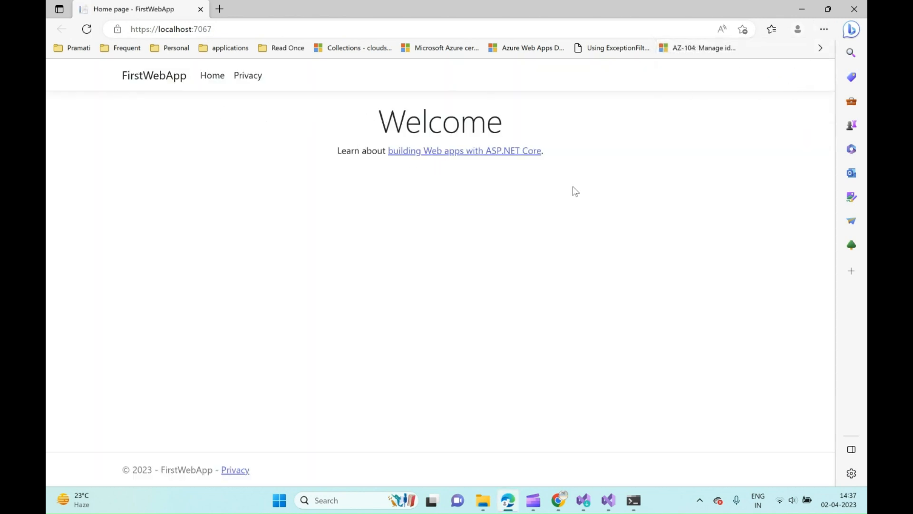
key("ctrl+shift+b")
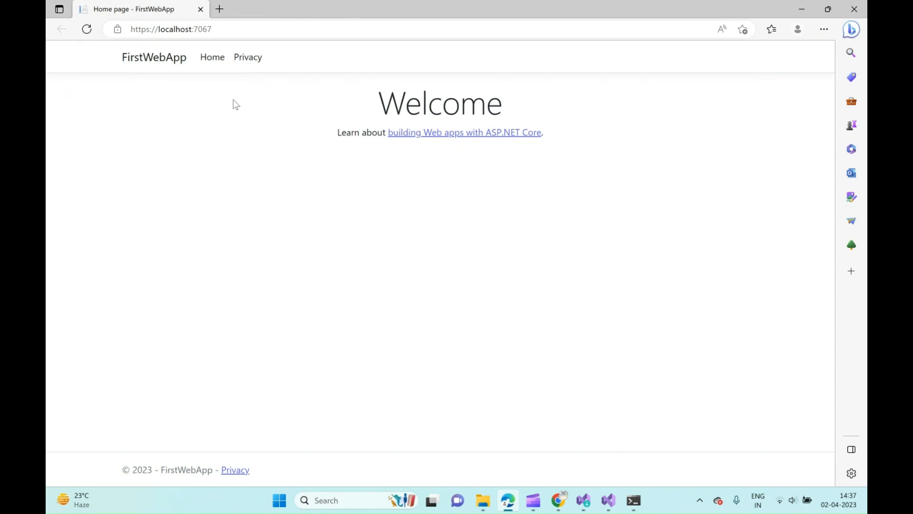
Test the site's Home and Privacy navigation links and return to the Welcome page.
left_click(208, 64)
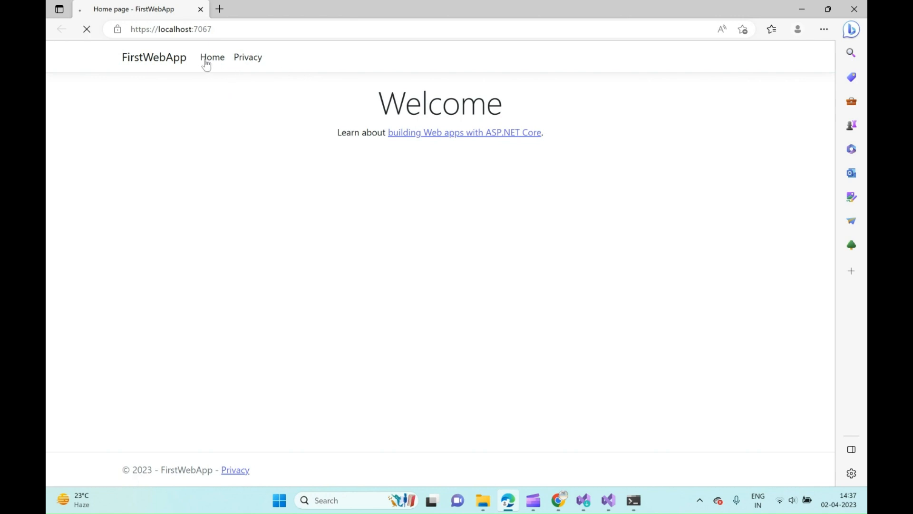
left_click(252, 65)
left_click(172, 66)
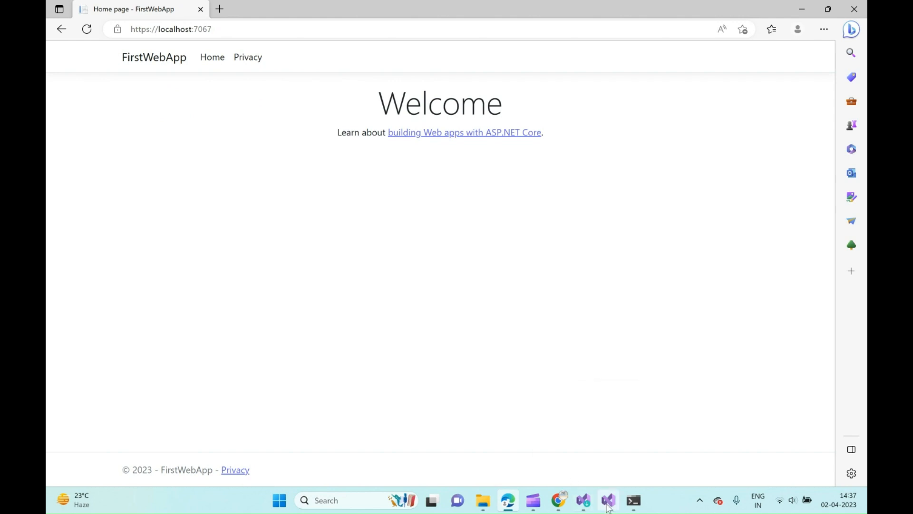
Switch back to Visual Studio and stop debugging FirstWebApp.
mouse_move(609, 508)
left_click(609, 437)
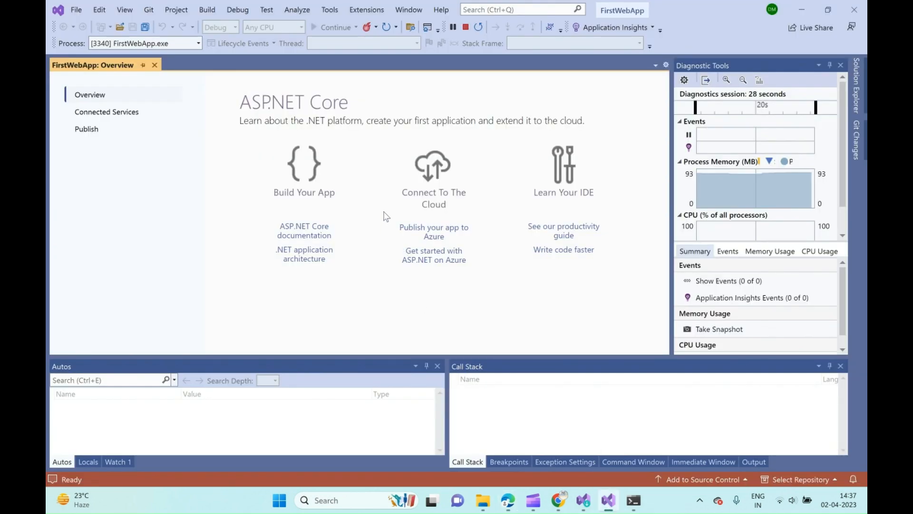
left_click(464, 26)
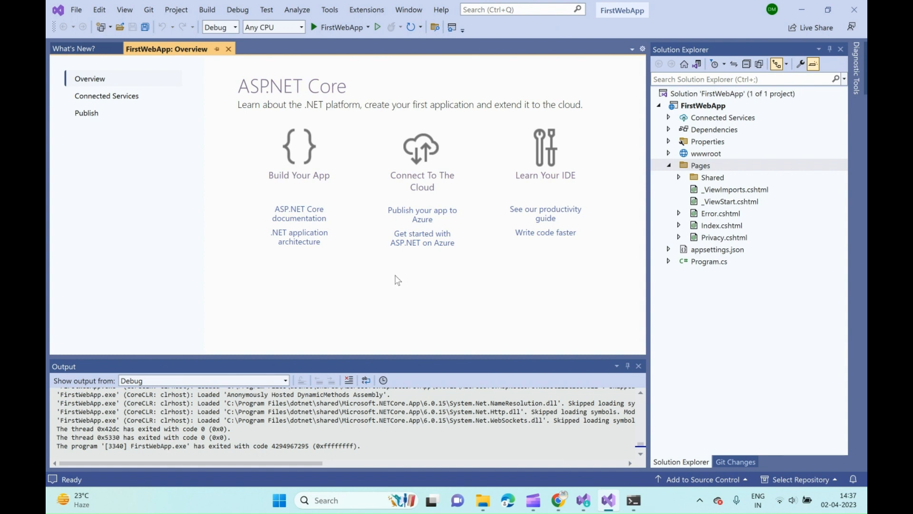
Switch to Chrome and view the Visual Studio free developer offers page.
mouse_move(561, 502)
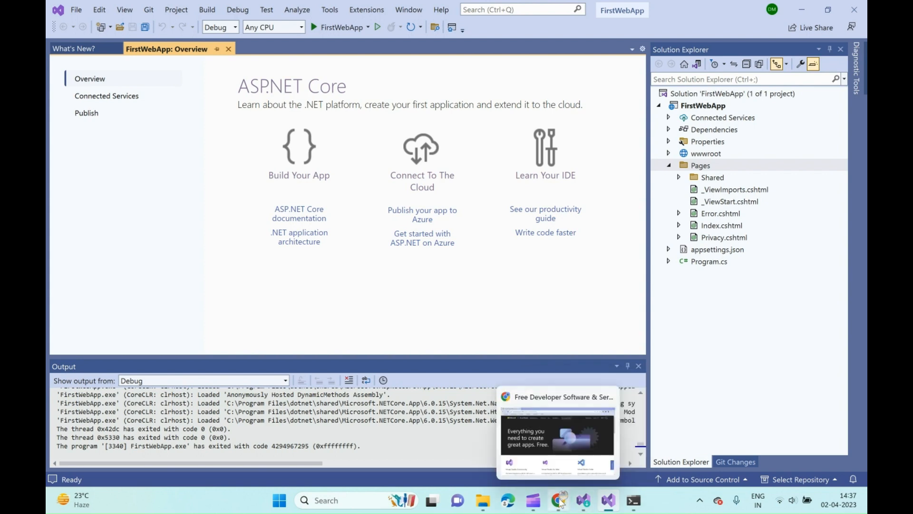
left_click(535, 423)
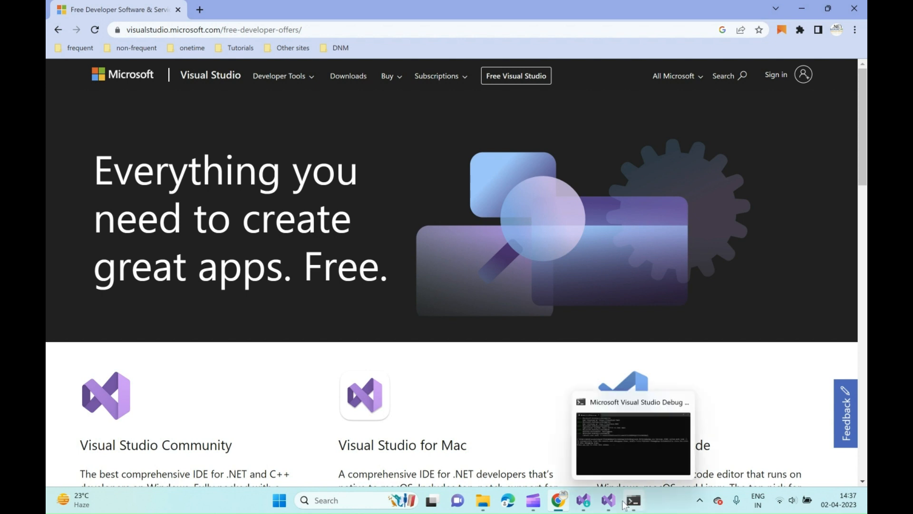
mouse_move(613, 505)
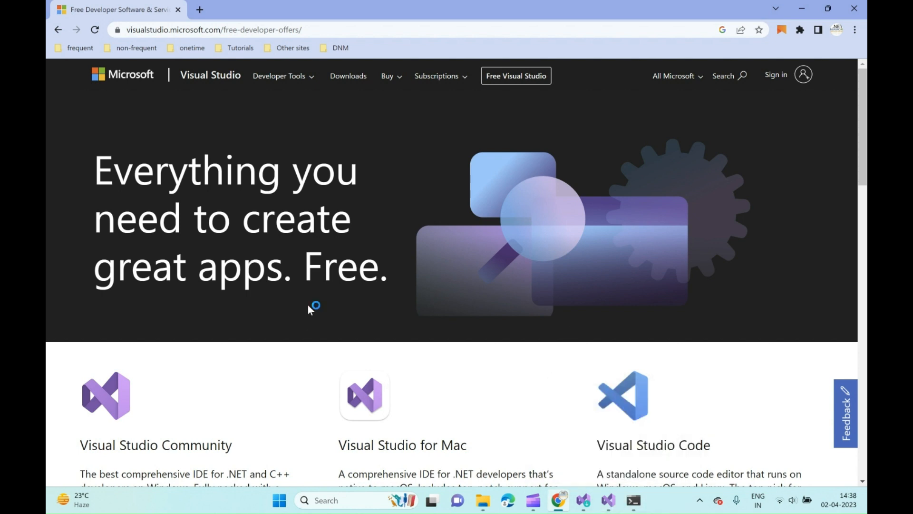